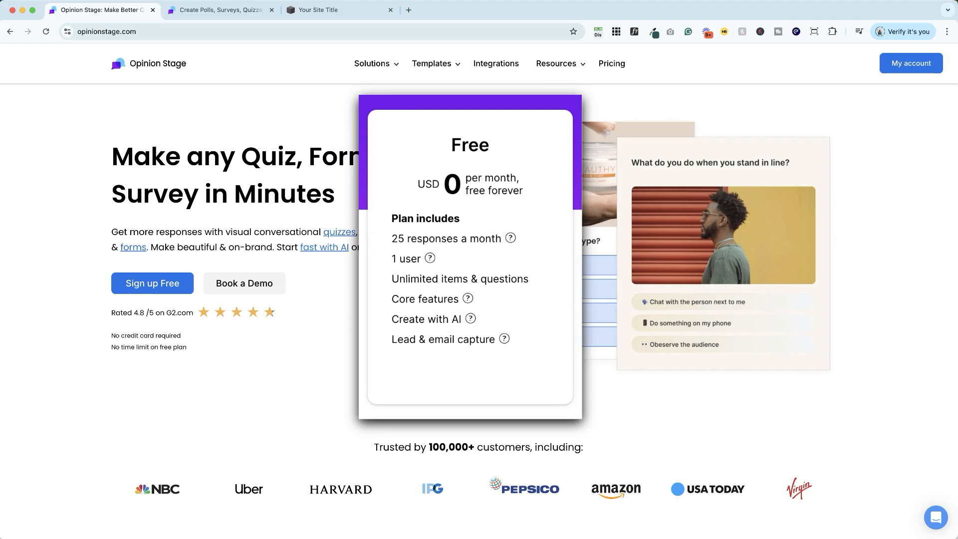
- Switch to the Squarespace site editor and look through the Home page of the demo site
{"action": "left_click", "coordinate": [310, 10]}
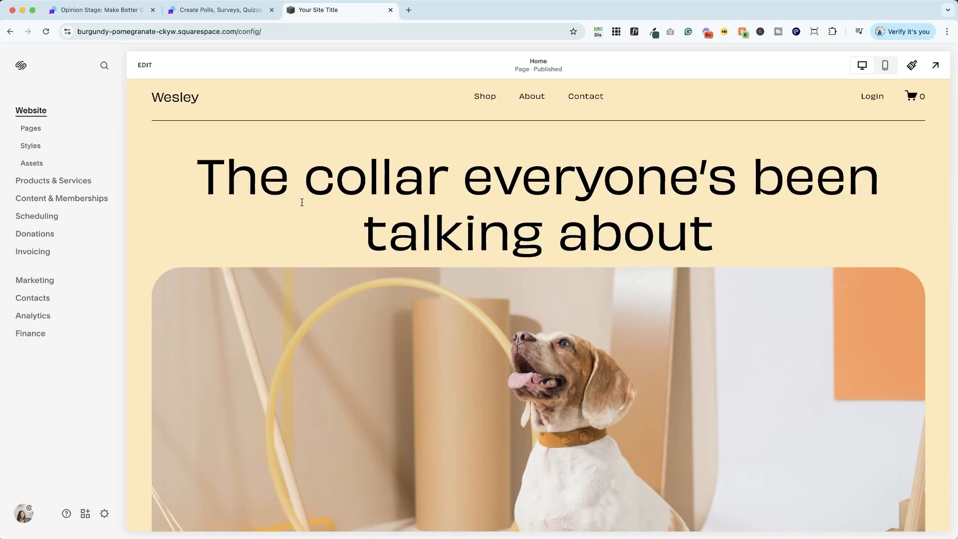
{"action": "scroll", "coordinate": [301, 204], "scroll_direction": "down", "scroll_amount": 10}
{"action": "scroll", "coordinate": [302, 205], "scroll_direction": "down", "scroll_amount": 15}
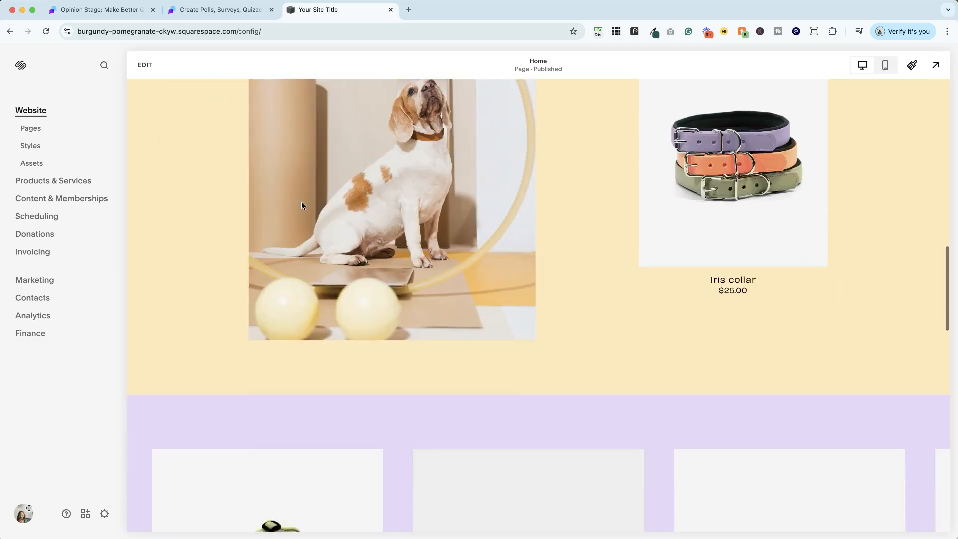
{"action": "scroll", "coordinate": [301, 201], "scroll_direction": "down", "scroll_amount": 10}
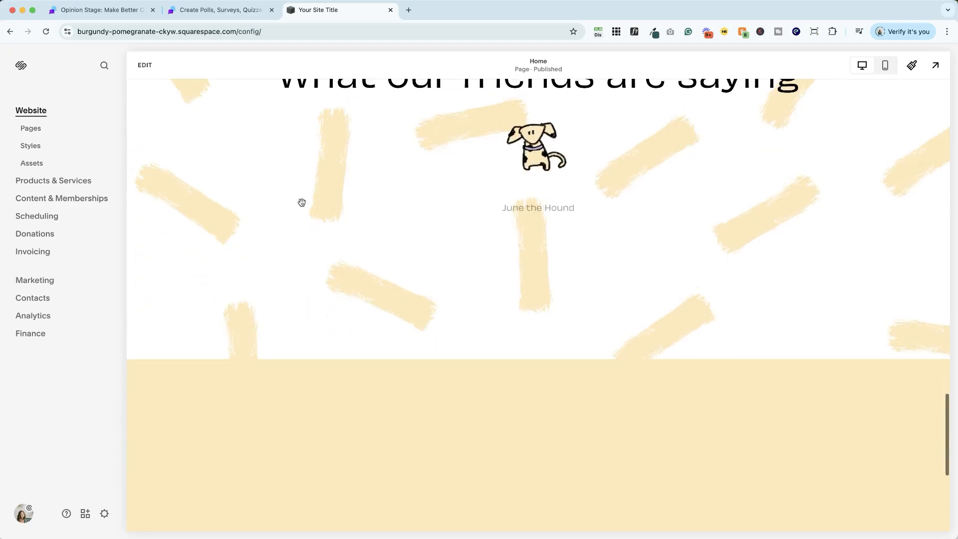
{"action": "scroll", "coordinate": [301, 201], "scroll_direction": "up", "scroll_amount": 20}
{"action": "scroll", "coordinate": [301, 204], "scroll_direction": "up", "scroll_amount": 5}
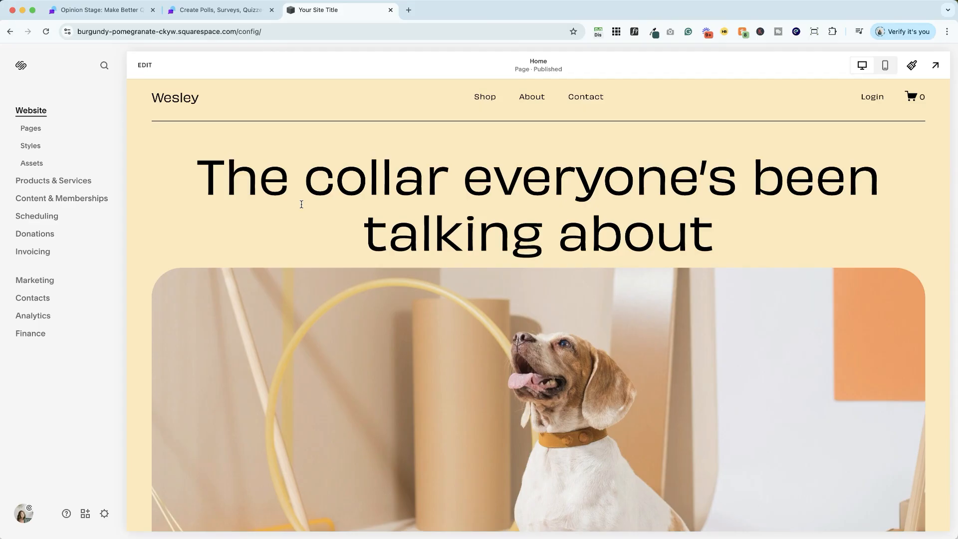
- Duplicate the site's About page from its page settings
{"action": "left_click", "coordinate": [31, 129]}
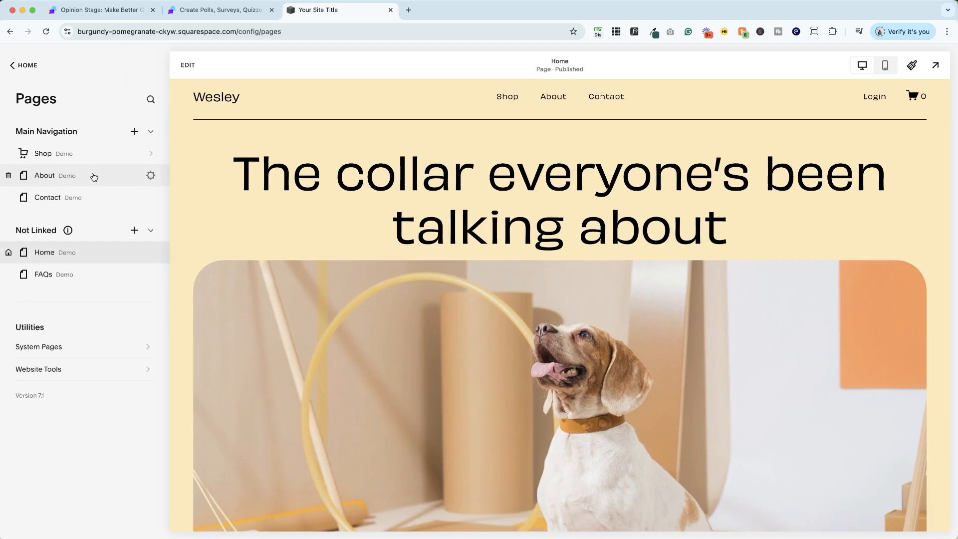
{"action": "left_click", "coordinate": [151, 175]}
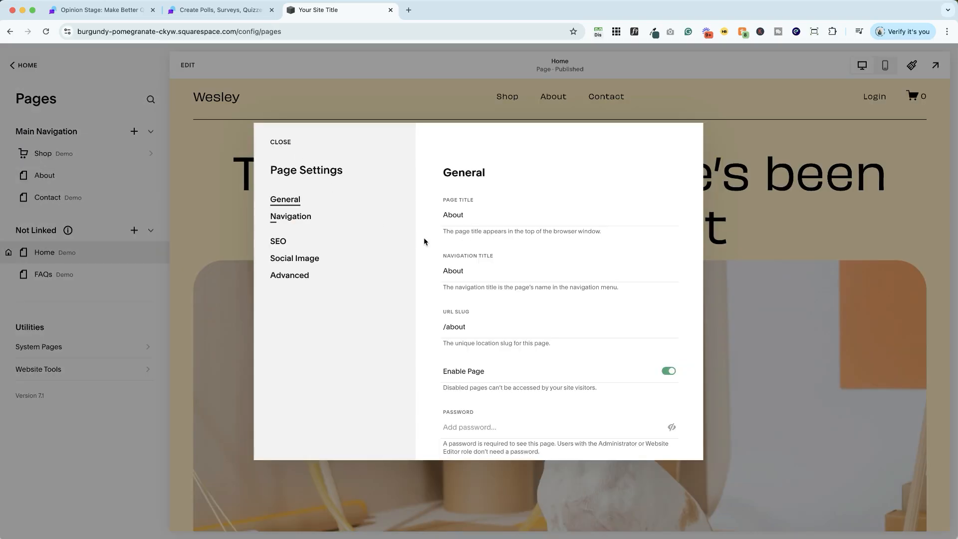
{"action": "scroll", "coordinate": [425, 241], "scroll_direction": "down", "scroll_amount": 3}
{"action": "left_click", "coordinate": [487, 389]}
{"action": "left_click", "coordinate": [524, 314]}
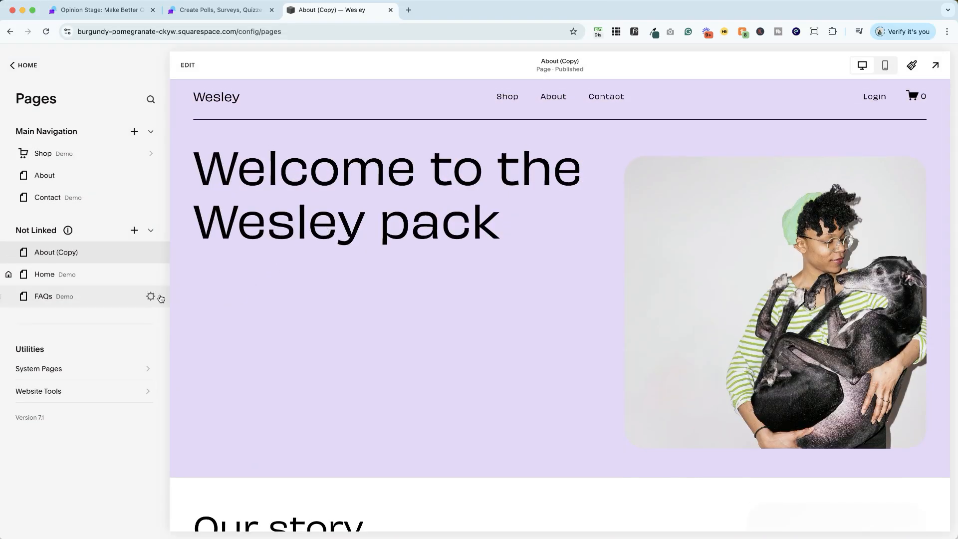
- Set the page title, navigation title and URL slug of the copied About page to Survey
{"action": "left_click", "coordinate": [151, 252]}
{"action": "triple_click", "coordinate": [459, 215]}
{"action": "type", "text": "Survey"}
{"action": "key", "text": "super+a"}
{"action": "key", "text": "super+c"}
{"action": "key", "text": "Tab"}
{"action": "key", "text": "super+v"}
{"action": "key", "text": "Tab"}
{"action": "key", "text": "super+v"}
{"action": "left_click", "coordinate": [278, 143]}
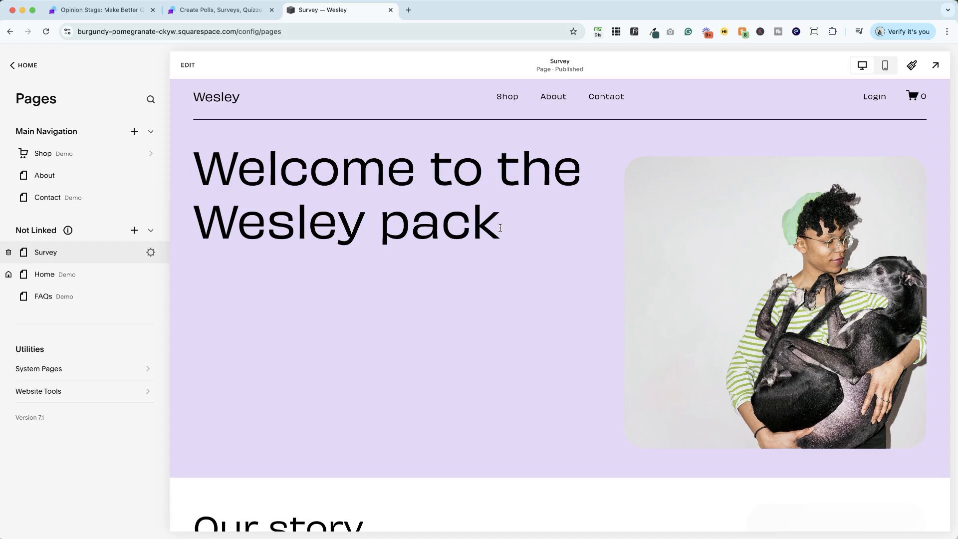
- In Opinion Stage, generate a Form / Survey with AI from "I would like to create a customer feedback survey for my dog products company."
{"action": "left_click", "coordinate": [201, 10]}
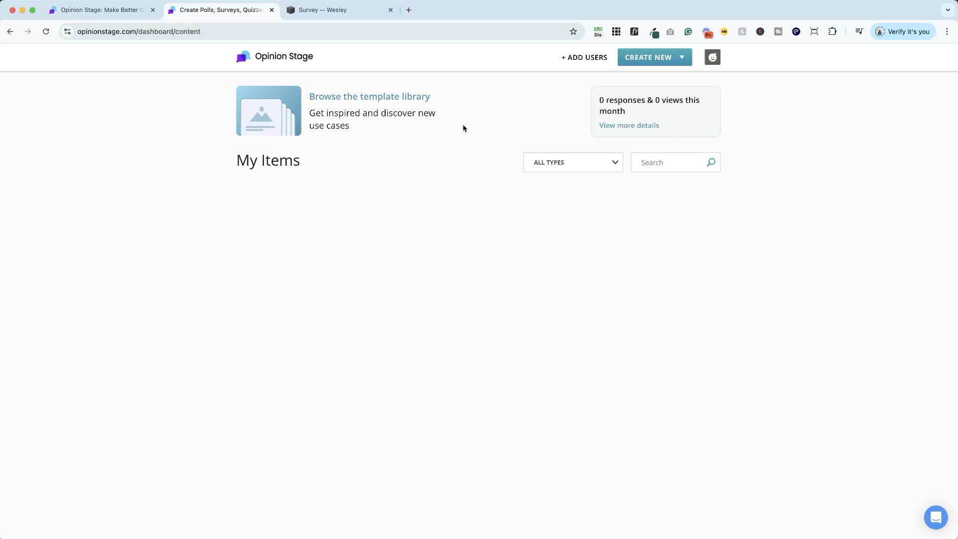
{"action": "left_click", "coordinate": [649, 57]}
{"action": "left_click", "coordinate": [658, 99]}
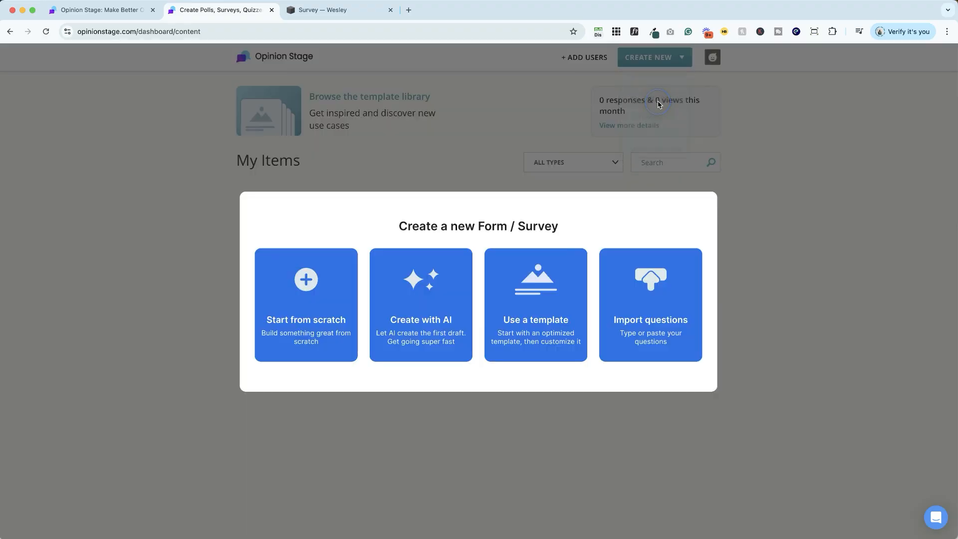
{"action": "left_click", "coordinate": [384, 319]}
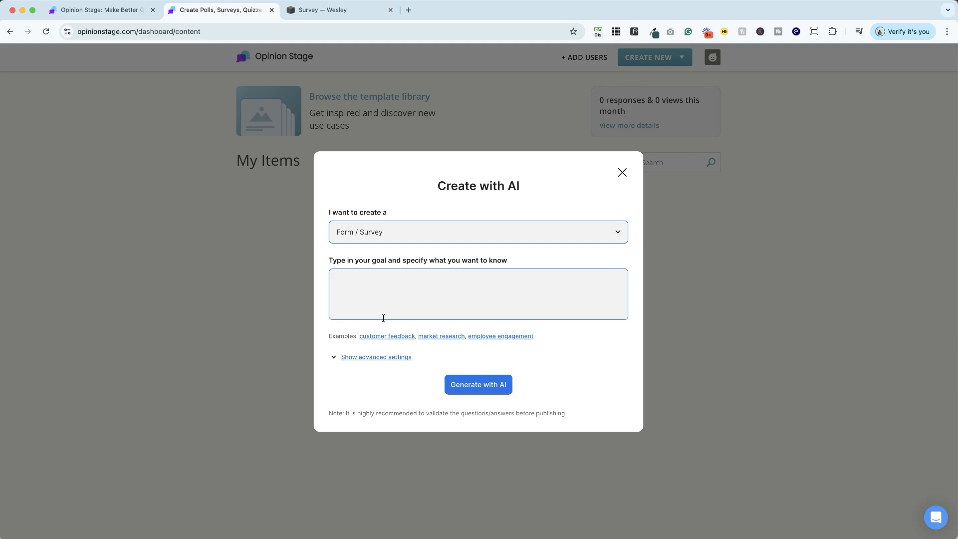
{"action": "key", "text": "super+v"}
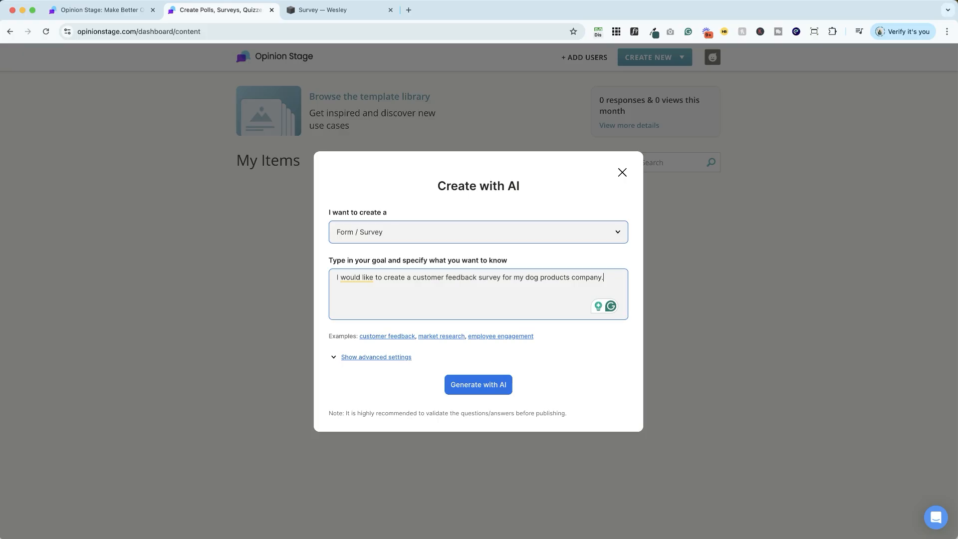
{"action": "left_click", "coordinate": [483, 386]}
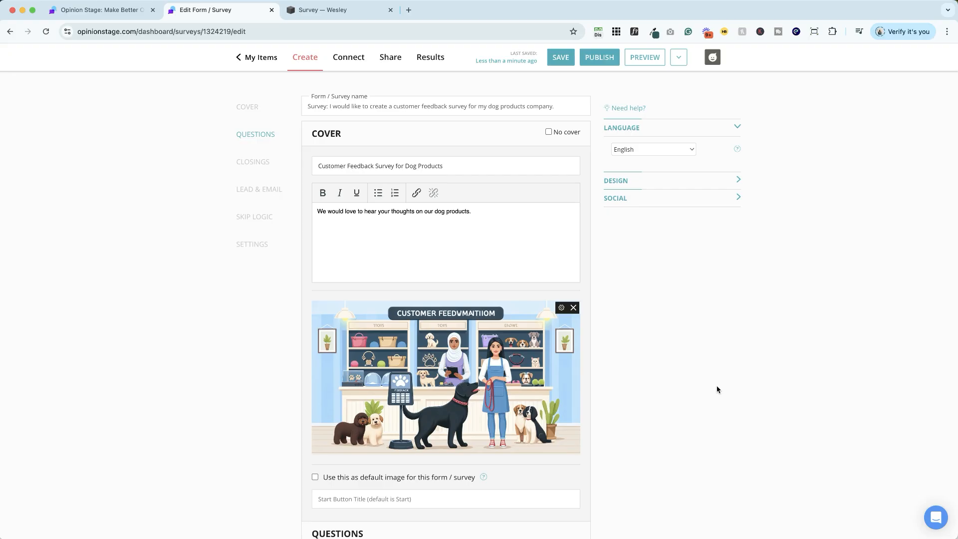
- Replace the survey's cover image with the photo of a dog in a green sweater on a yellow background
{"action": "left_click", "coordinate": [573, 307]}
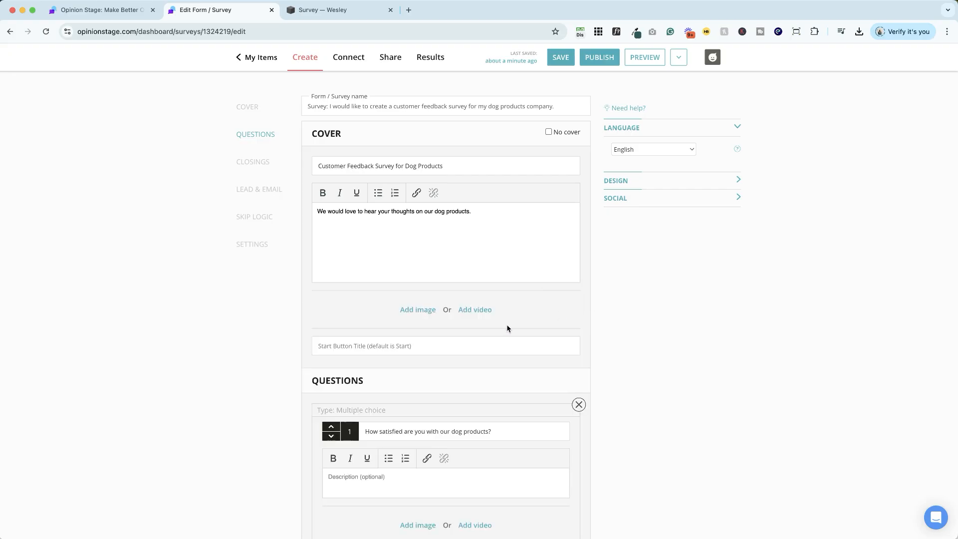
{"action": "left_click", "coordinate": [407, 312]}
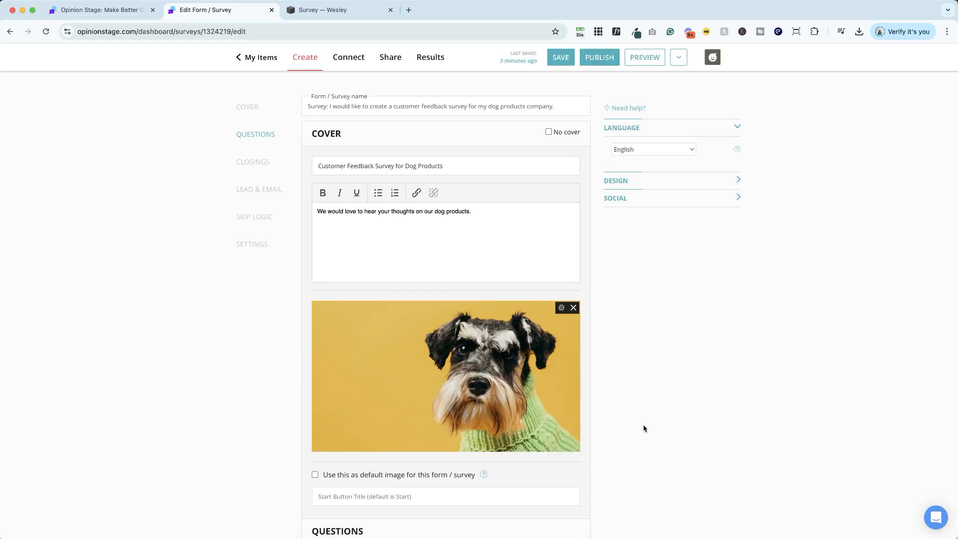
{"action": "scroll", "coordinate": [421, 263], "scroll_direction": "down", "scroll_amount": 1}
{"action": "scroll", "coordinate": [421, 263], "scroll_direction": "up", "scroll_amount": 1}
- Move the purchased-product question up to first place and reword it to "Which product did you purchase? (Select all that apply)"
{"action": "scroll", "coordinate": [470, 254], "scroll_direction": "down", "scroll_amount": 9}
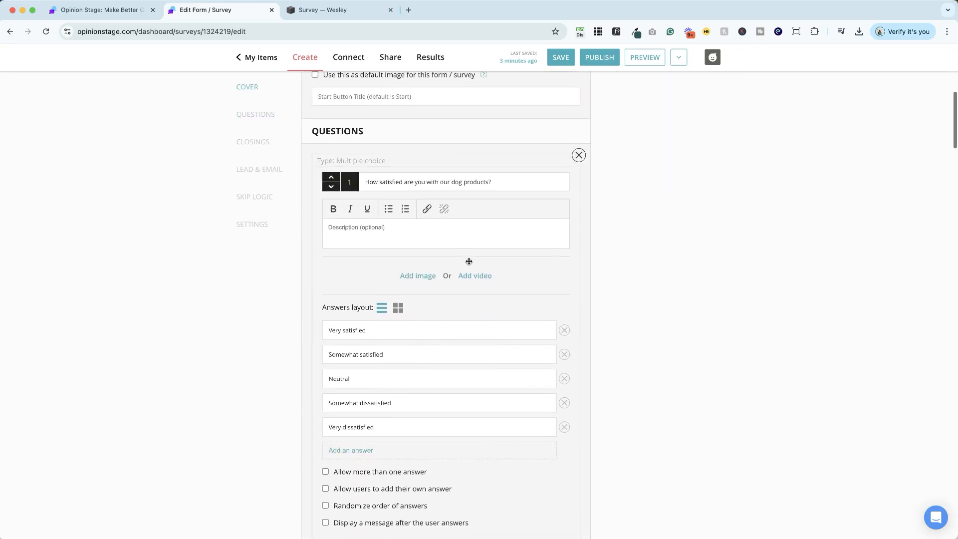
{"action": "scroll", "coordinate": [469, 262], "scroll_direction": "down", "scroll_amount": 5}
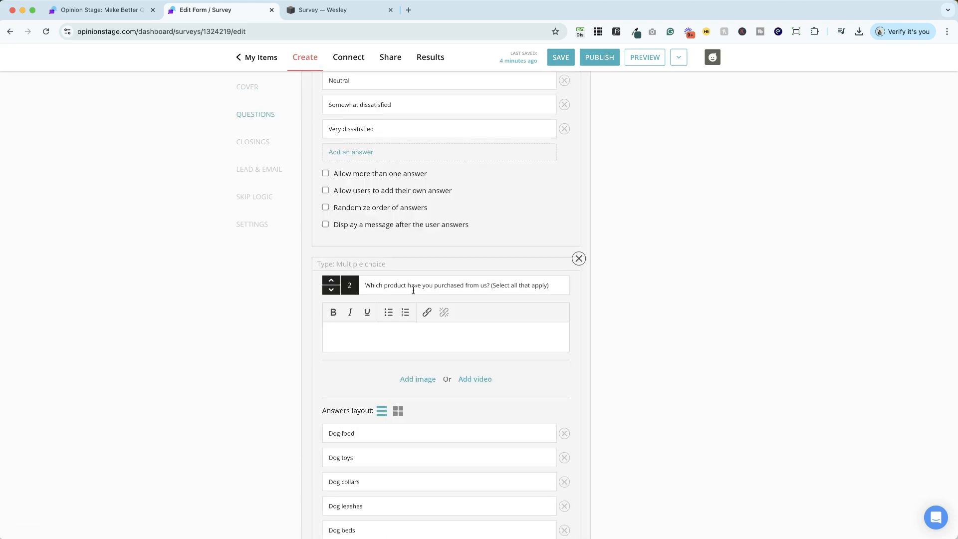
{"action": "left_click", "coordinate": [331, 280]}
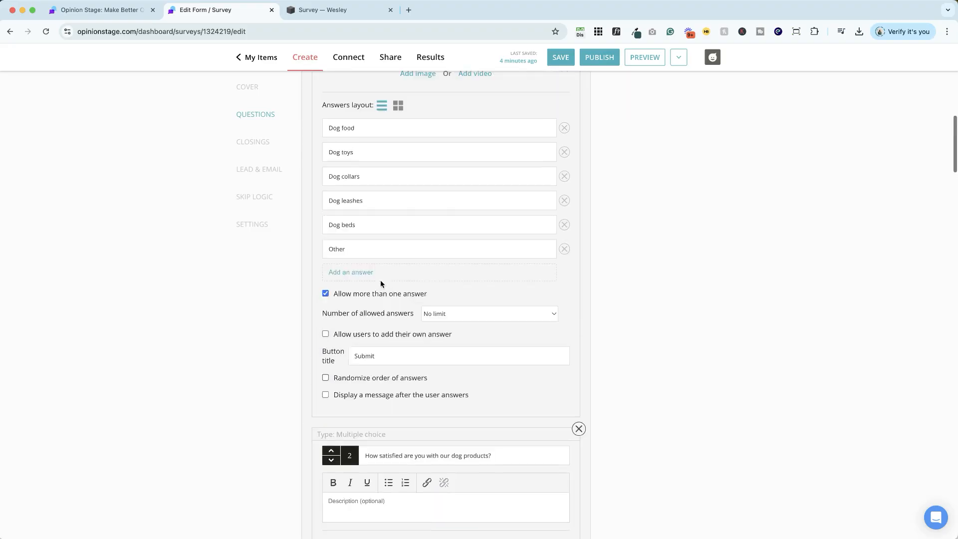
{"action": "left_click", "coordinate": [418, 184]}
{"action": "left_click_drag", "start_coordinate": [408, 184], "coordinate": [484, 182]}
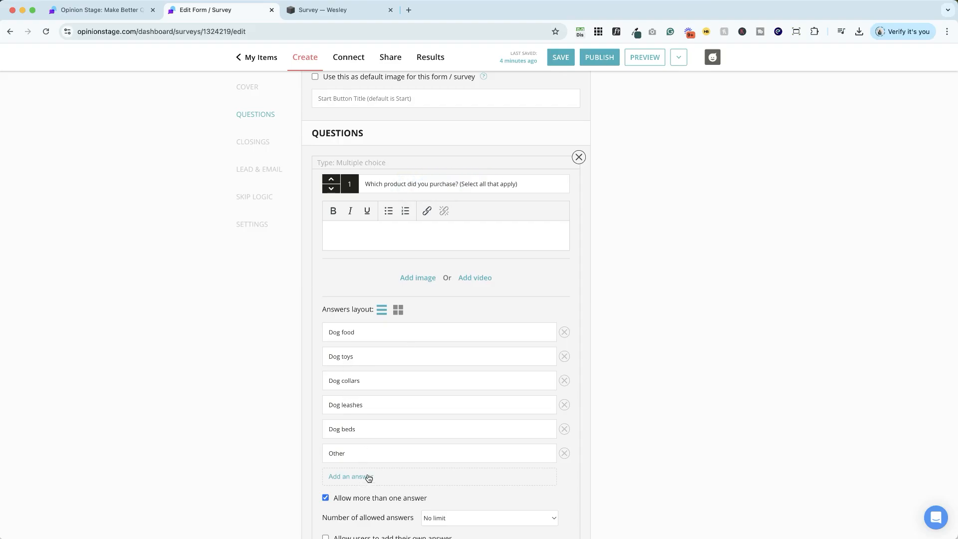
- Add the answer "I haven't purchased anything yet." to the first question, after Other
{"action": "scroll", "coordinate": [369, 478], "scroll_direction": "down", "scroll_amount": 5}
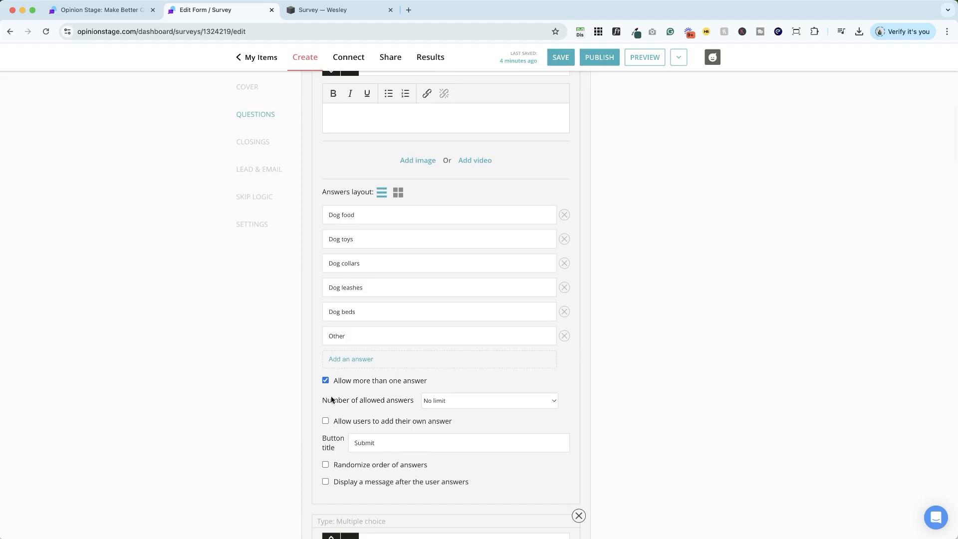
{"action": "scroll", "coordinate": [375, 380], "scroll_direction": "down", "scroll_amount": 4}
{"action": "scroll", "coordinate": [375, 383], "scroll_direction": "up", "scroll_amount": 9}
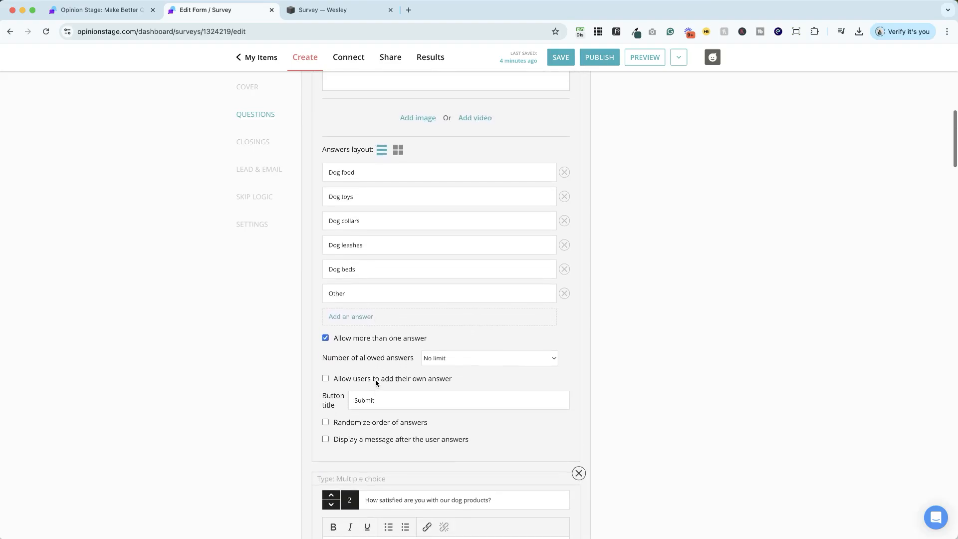
{"action": "scroll", "coordinate": [382, 370], "scroll_direction": "down", "scroll_amount": 2}
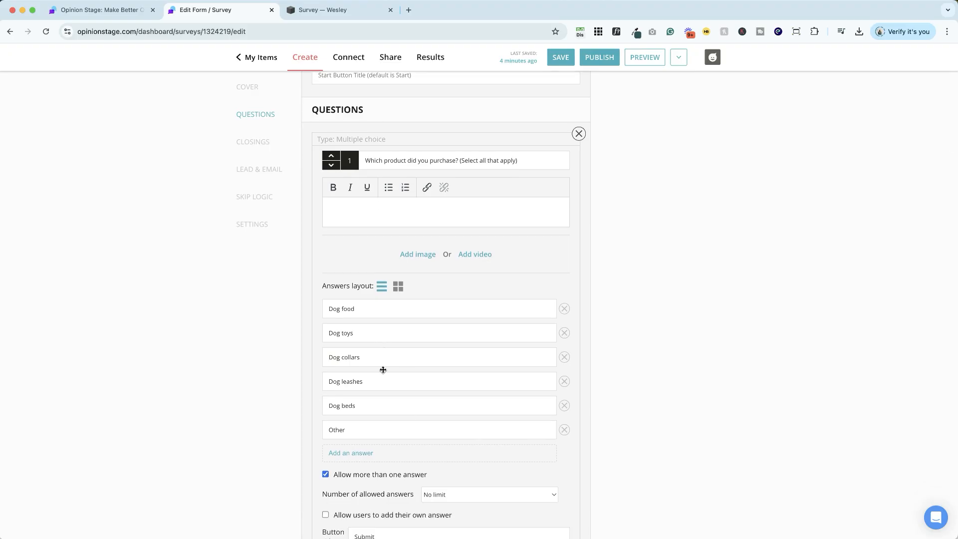
{"action": "scroll", "coordinate": [382, 355], "scroll_direction": "up", "scroll_amount": 5}
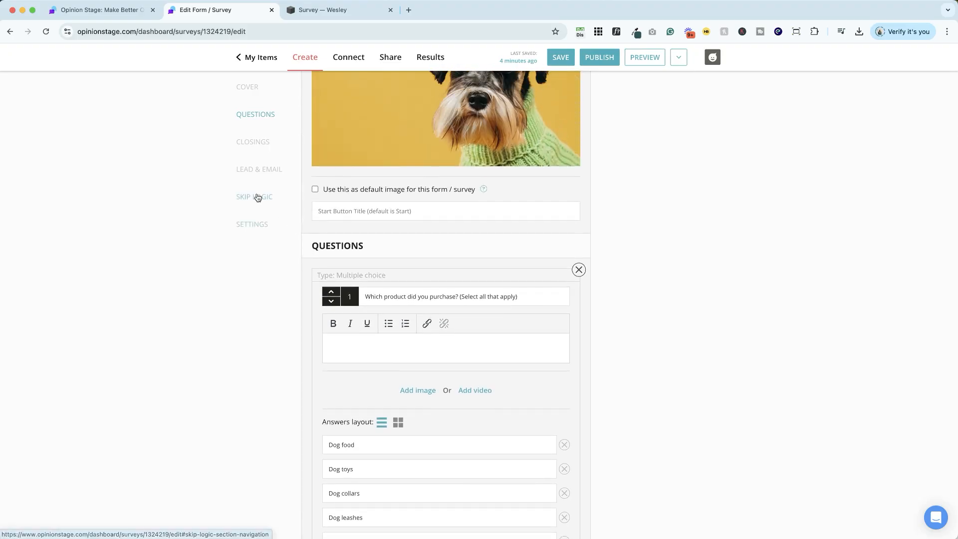
{"action": "scroll", "coordinate": [390, 331], "scroll_direction": "down", "scroll_amount": 5}
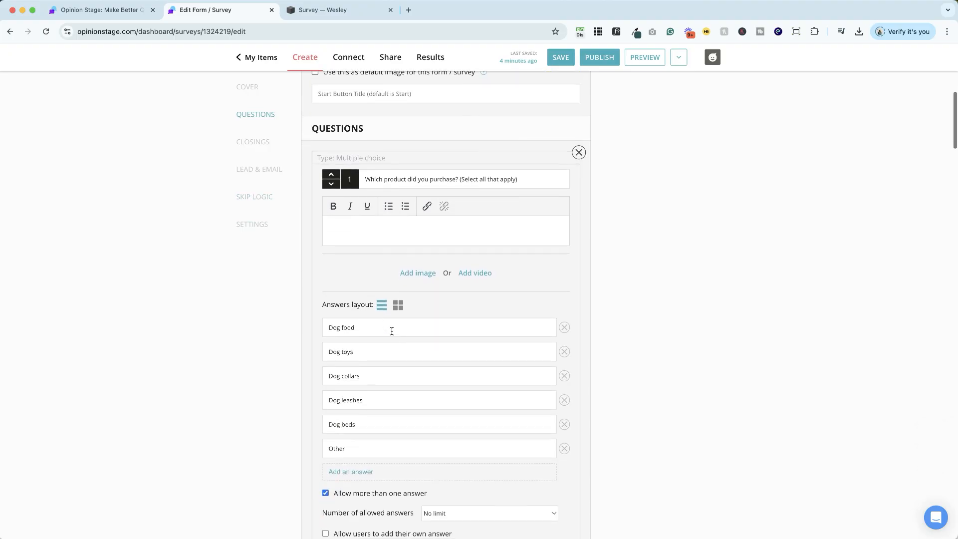
{"action": "scroll", "coordinate": [392, 331], "scroll_direction": "down", "scroll_amount": 5}
{"action": "left_click", "coordinate": [353, 356]}
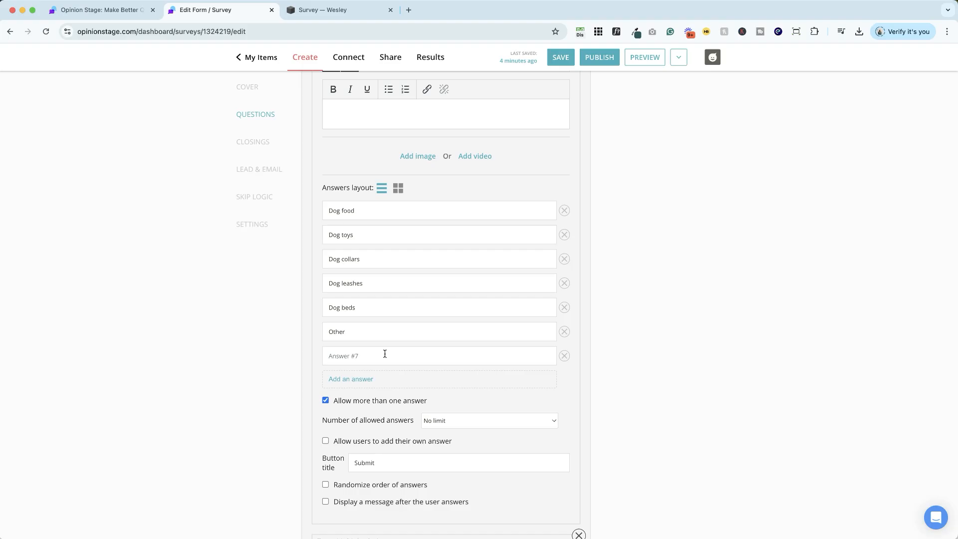
{"action": "left_click", "coordinate": [385, 353]}
{"action": "type", "text": "I haven't purchased anything yet."}
- Save a skip logic rule for Q1 that sends the answer "I haven't purchased anything yet." to Q8
{"action": "scroll", "coordinate": [439, 362], "scroll_direction": "down", "scroll_amount": 20}
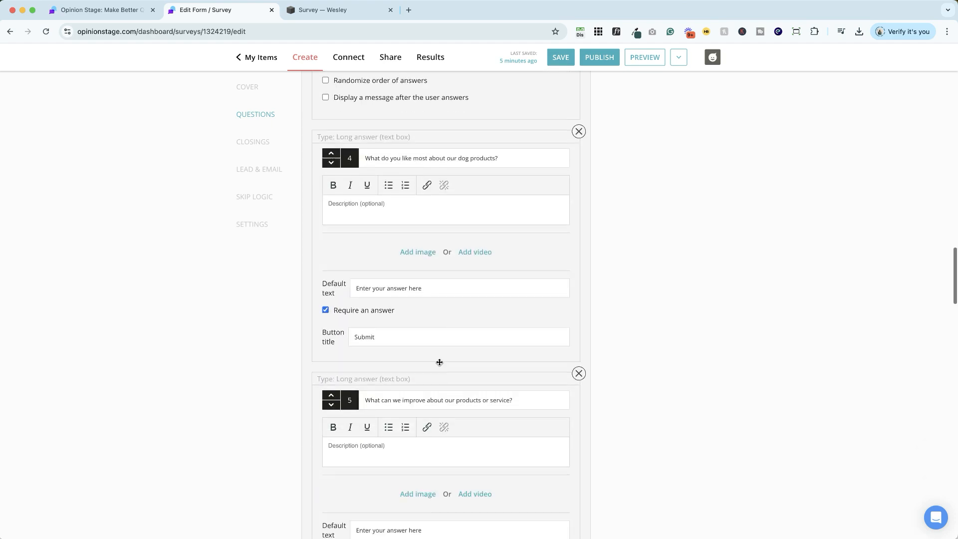
{"action": "scroll", "coordinate": [439, 361], "scroll_direction": "up", "scroll_amount": 20}
{"action": "scroll", "coordinate": [439, 362], "scroll_direction": "down", "scroll_amount": 5}
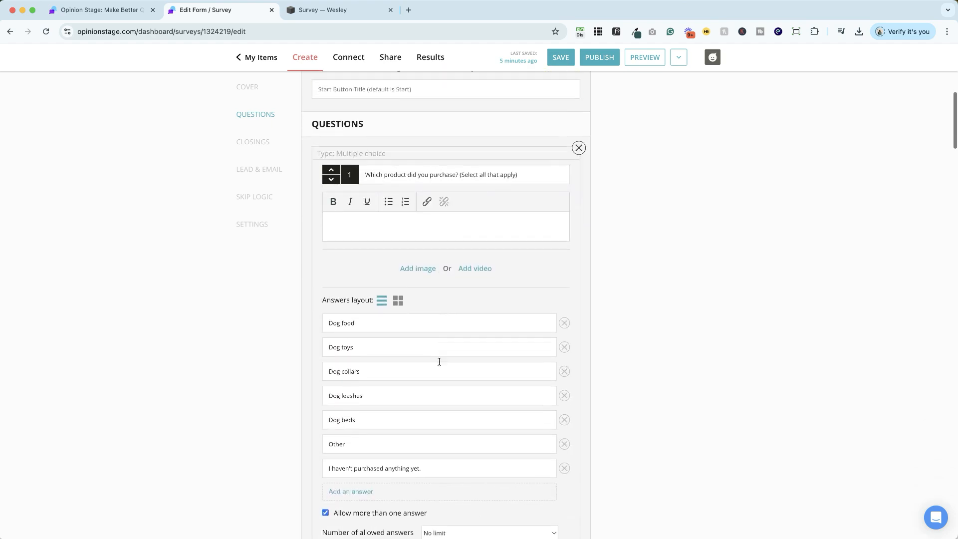
{"action": "left_click", "coordinate": [254, 196]}
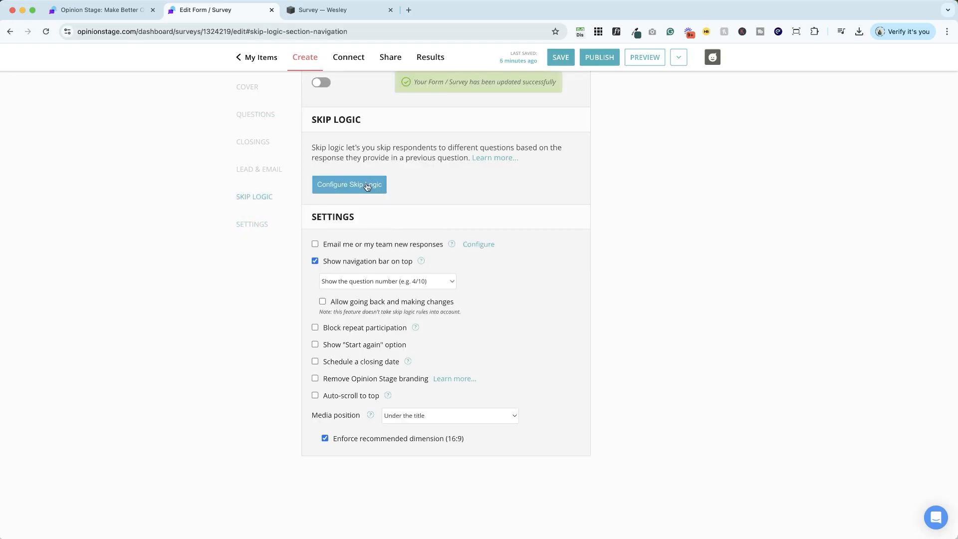
{"action": "left_click", "coordinate": [350, 185]}
{"action": "left_click", "coordinate": [434, 168]}
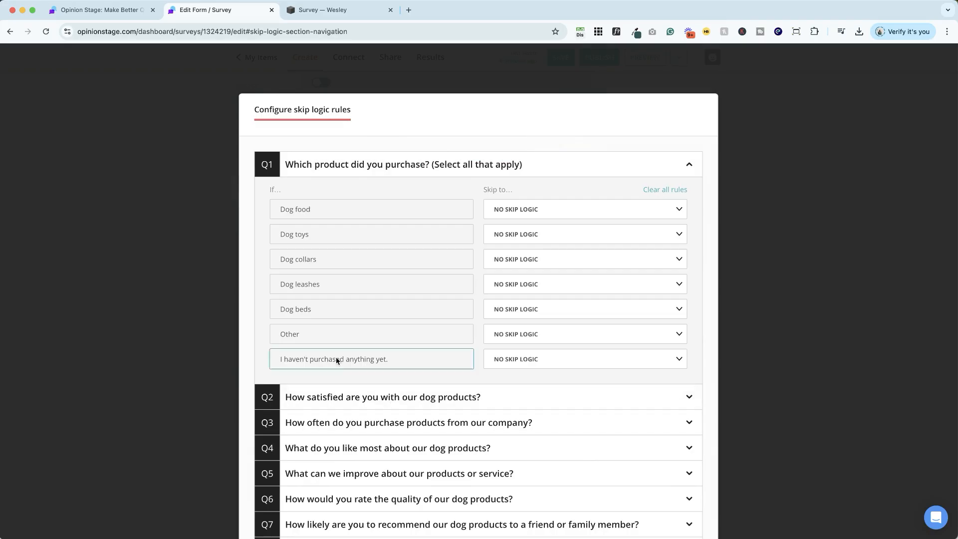
{"action": "left_click", "coordinate": [514, 359]}
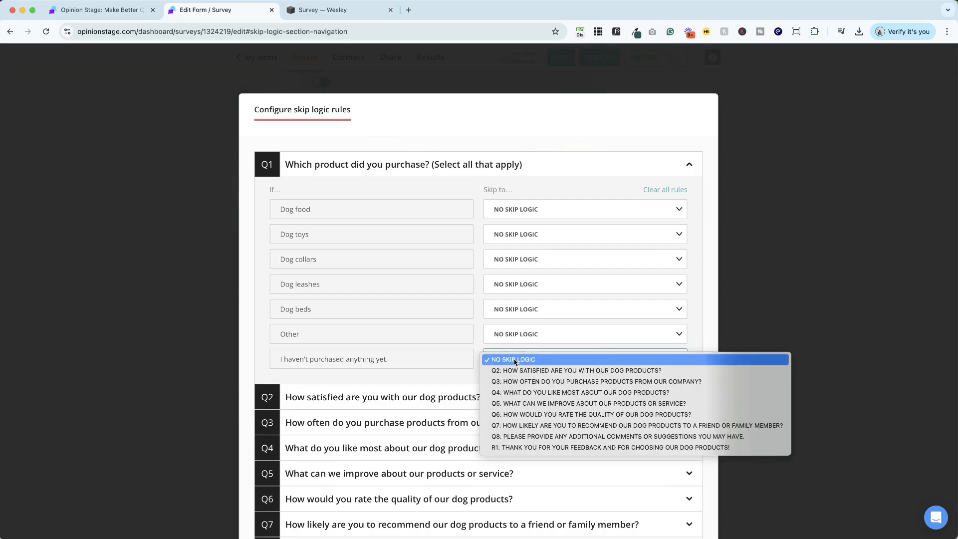
{"action": "left_click", "coordinate": [644, 436]}
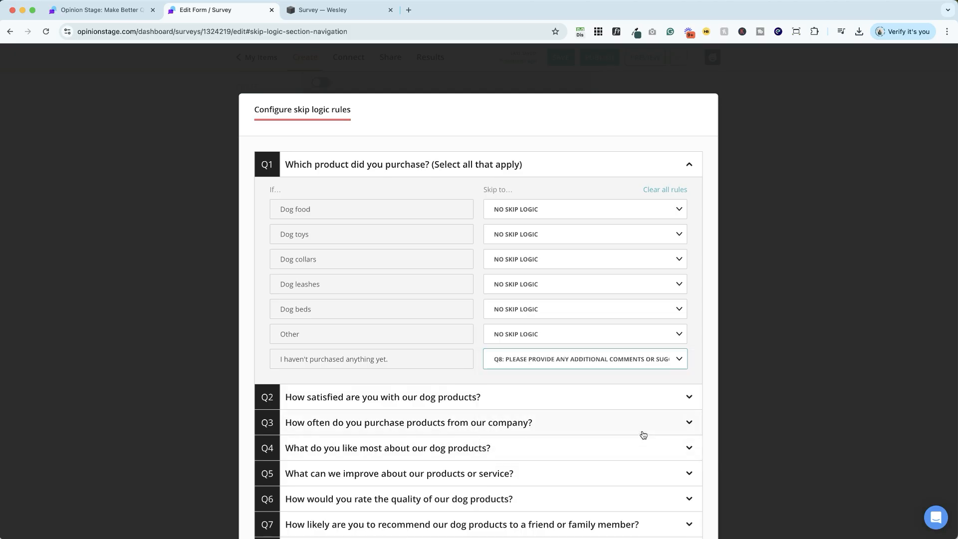
{"action": "scroll", "coordinate": [313, 441], "scroll_direction": "down", "scroll_amount": 3}
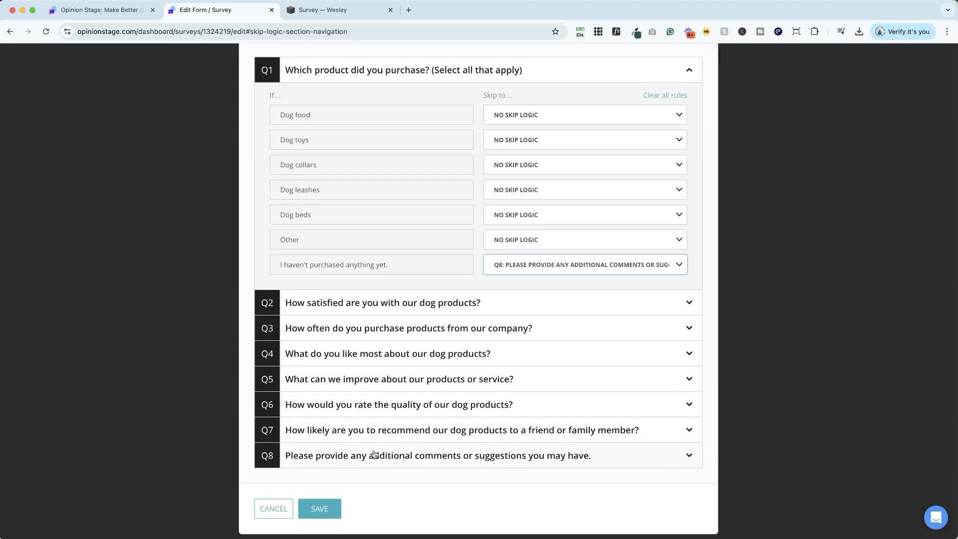
{"action": "scroll", "coordinate": [371, 457], "scroll_direction": "down", "scroll_amount": 1}
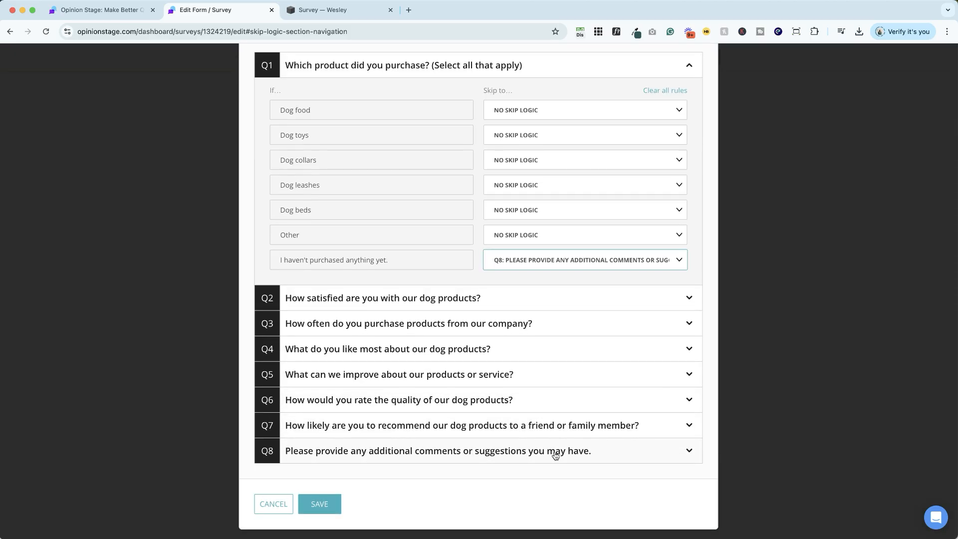
{"action": "left_click", "coordinate": [320, 504]}
{"action": "scroll", "coordinate": [588, 260], "scroll_direction": "up", "scroll_amount": 20}
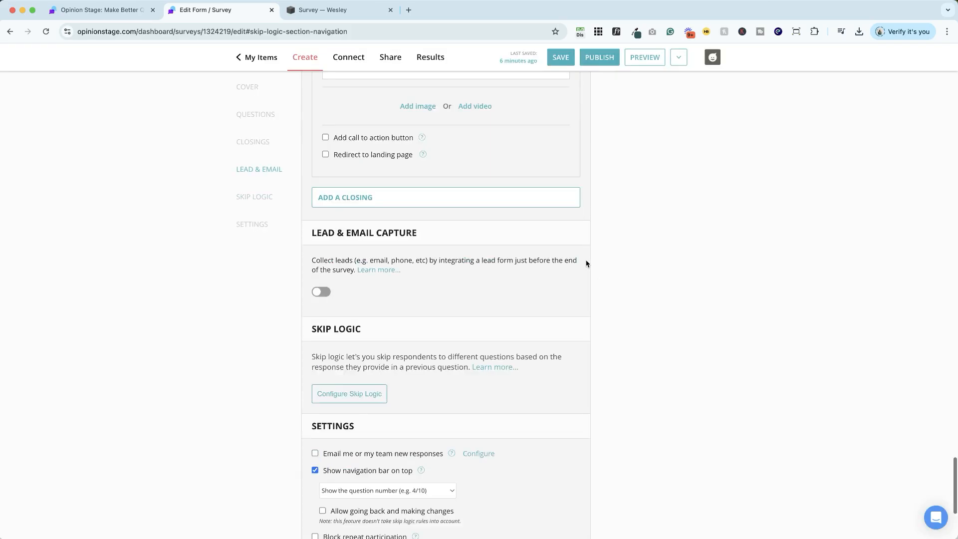
{"action": "scroll", "coordinate": [606, 175], "scroll_direction": "up", "scroll_amount": 10}
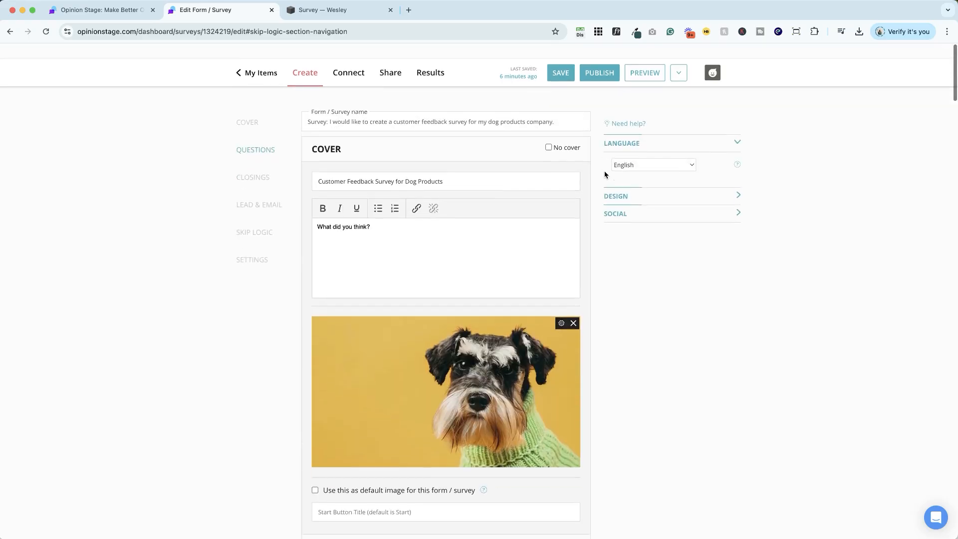
- Publish the survey and preview it from the cover to its first question
{"action": "left_click", "coordinate": [608, 60]}
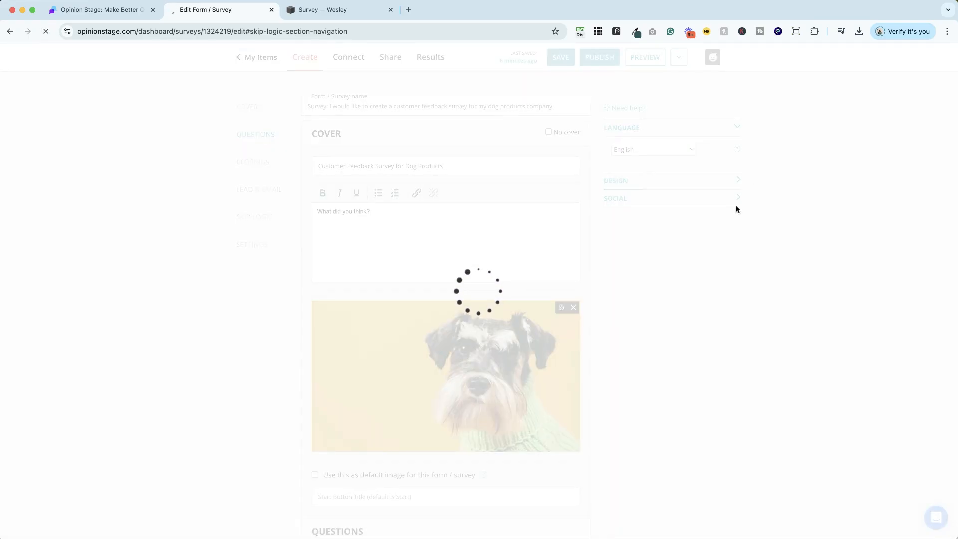
{"action": "left_click", "coordinate": [649, 57]}
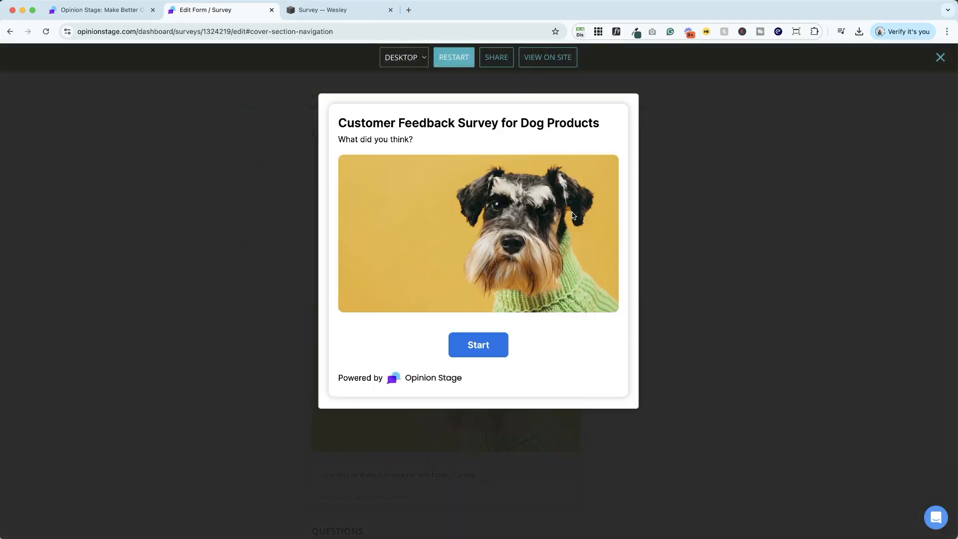
{"action": "left_click", "coordinate": [502, 345]}
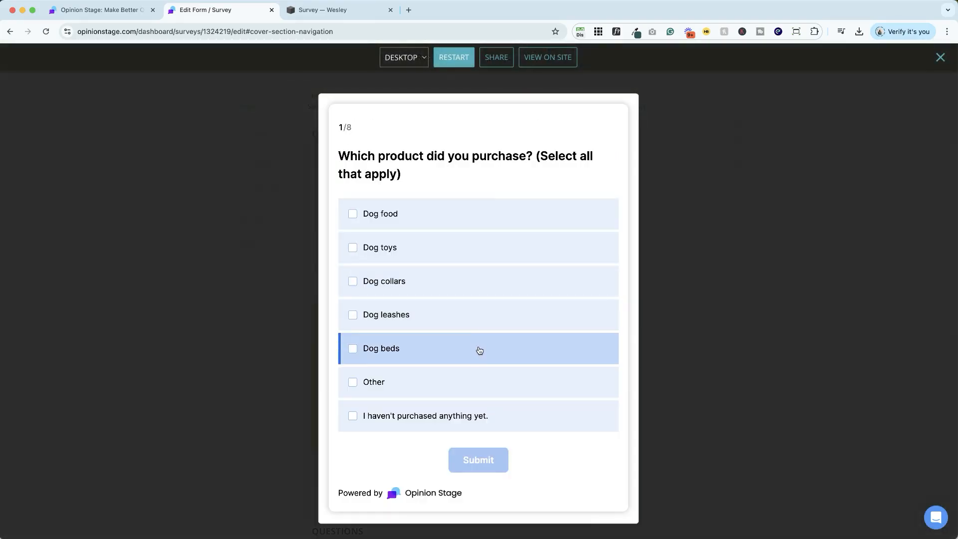
{"action": "key", "text": "Escape"}
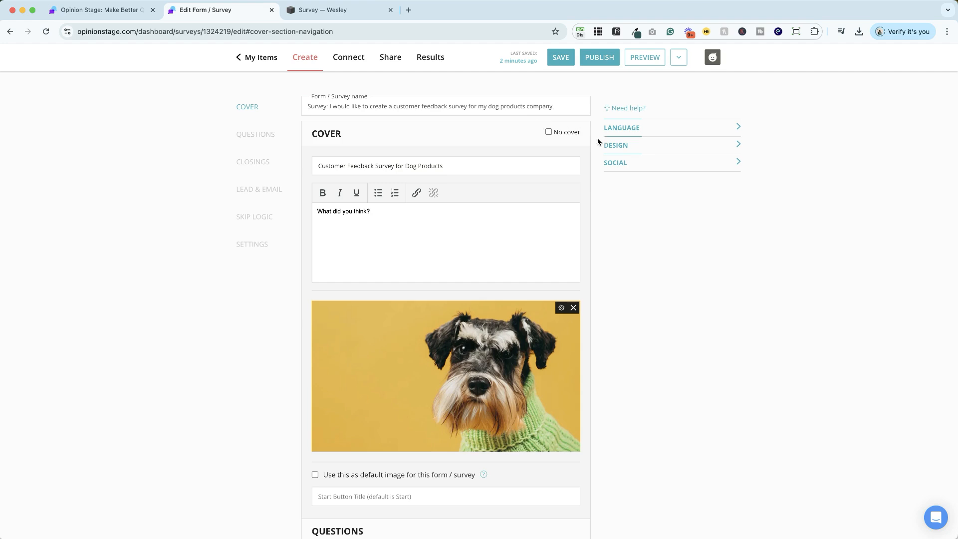
- Examine the theme, colors, font and brand logo options in the survey's design settings
{"action": "left_click", "coordinate": [627, 151]}
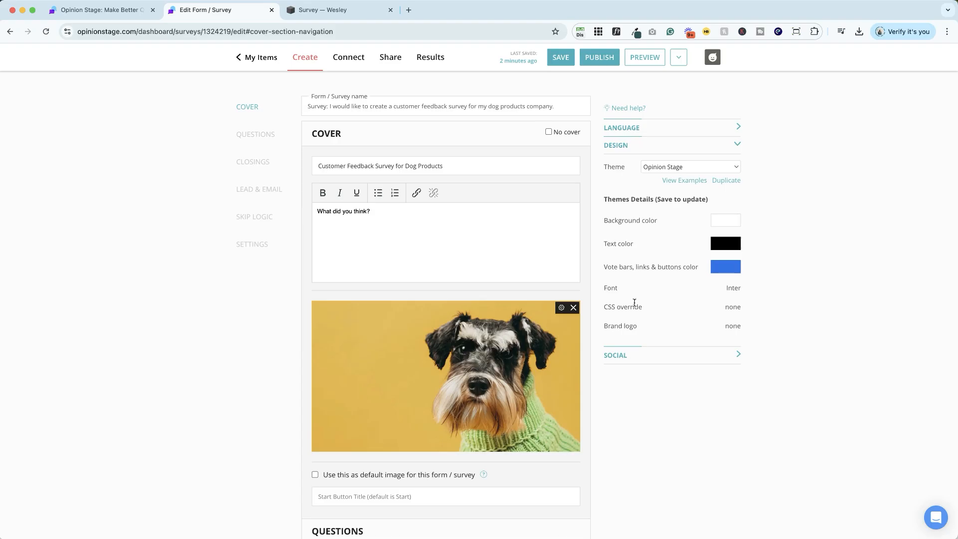
{"action": "scroll", "coordinate": [624, 314], "scroll_direction": "down", "scroll_amount": 1}
{"action": "scroll", "coordinate": [625, 315], "scroll_direction": "up", "scroll_amount": 1}
- Open the survey's sharing options from its preview and copy the Squarespace embed code
{"action": "left_click", "coordinate": [647, 57]}
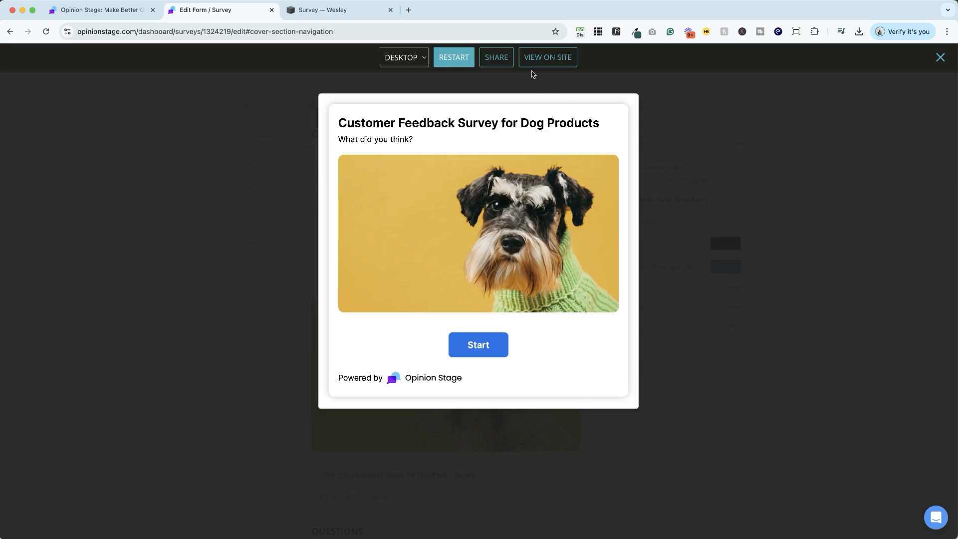
{"action": "left_click", "coordinate": [492, 58]}
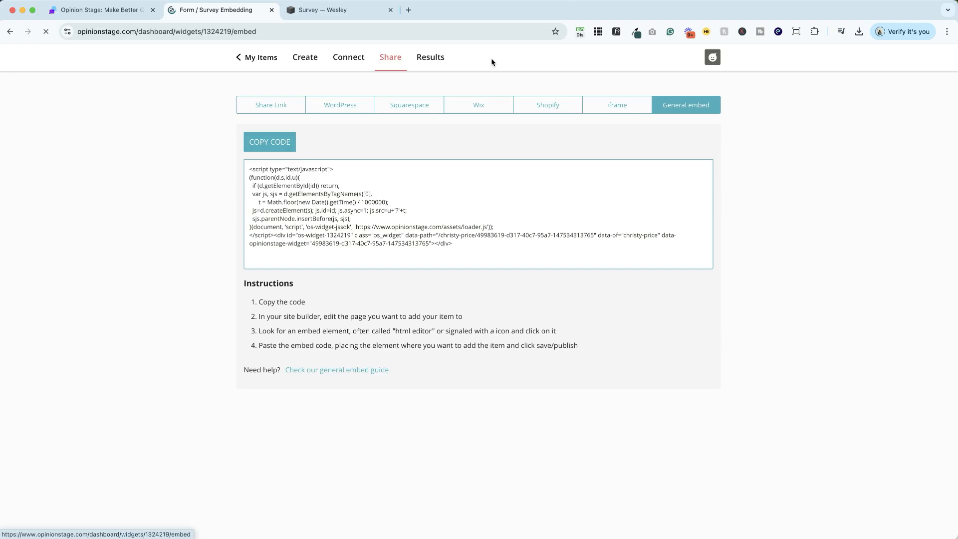
{"action": "left_click", "coordinate": [398, 110]}
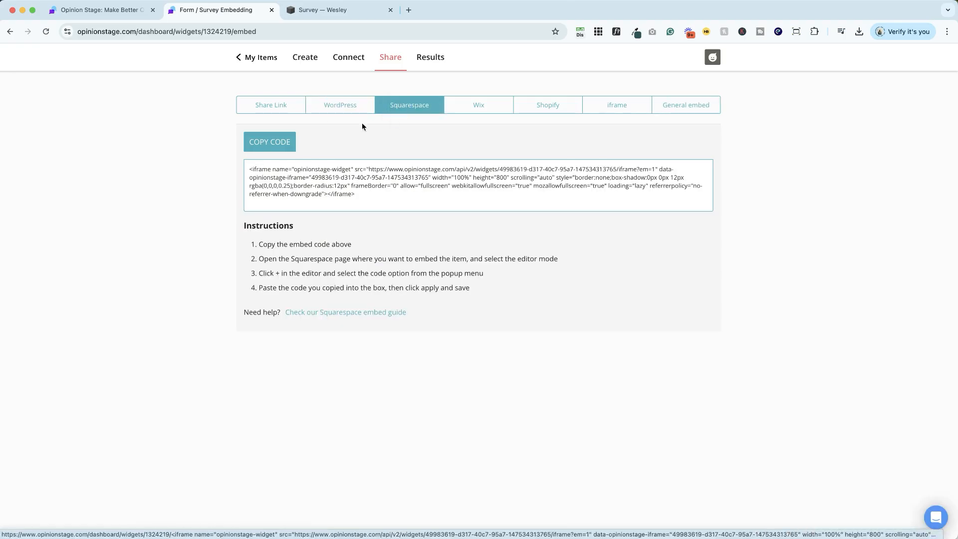
{"action": "left_click", "coordinate": [278, 148]}
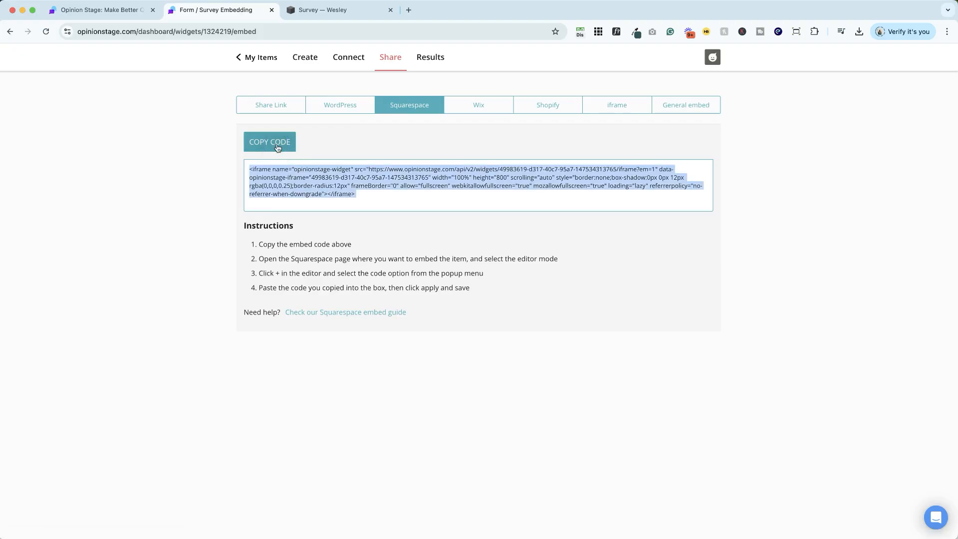
- Add a Code block beside the "You're part of our pack!" heading on the Squarespace Survey page and enlarge it
{"action": "left_click", "coordinate": [324, 10]}
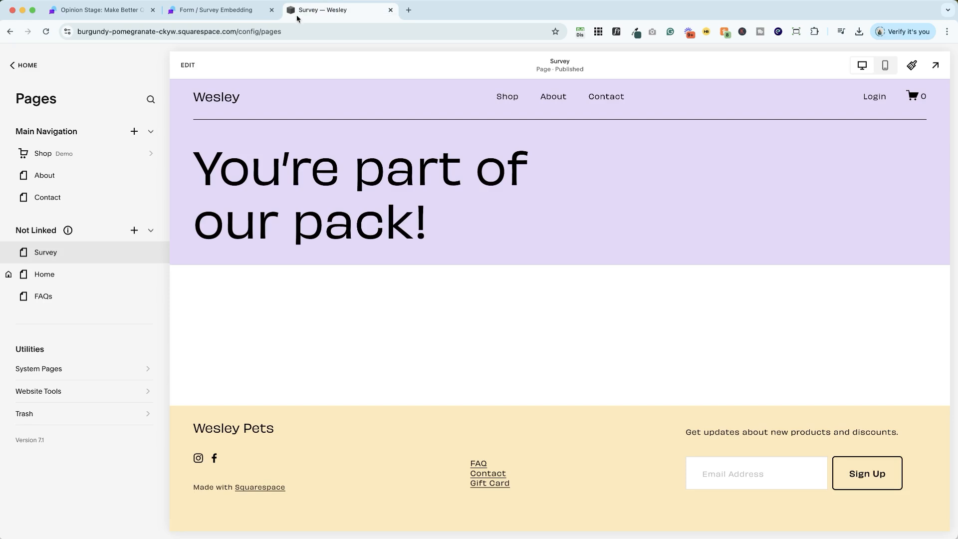
{"action": "left_click", "coordinate": [185, 65]}
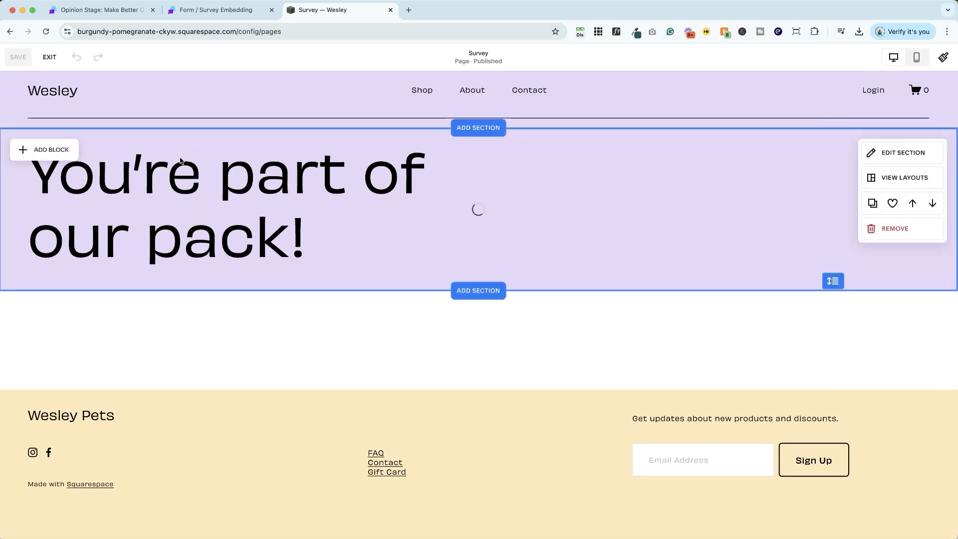
{"action": "left_click", "coordinate": [46, 149]}
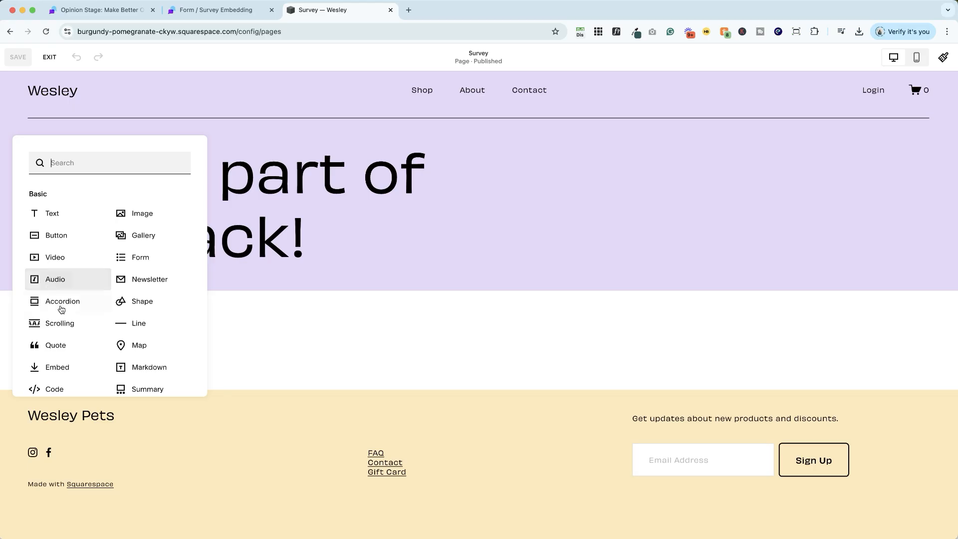
{"action": "left_click", "coordinate": [64, 391]}
{"action": "left_click_drag", "start_coordinate": [107, 267], "coordinate": [569, 172]}
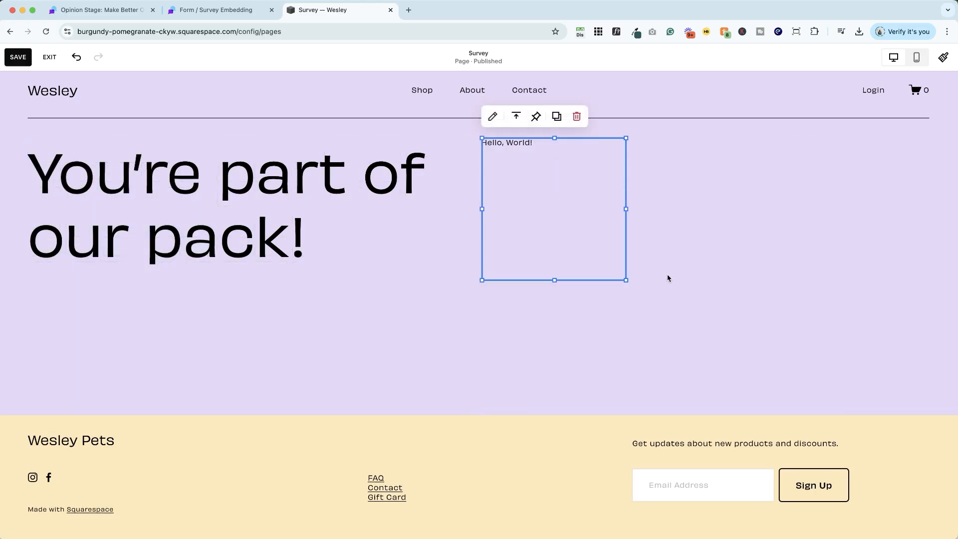
{"action": "left_click_drag", "start_coordinate": [628, 278], "coordinate": [891, 355]}
- Replace the Code block's default content with the copied survey embed code
{"action": "left_click", "coordinate": [516, 181]}
{"action": "left_click", "coordinate": [735, 218]}
{"action": "key", "text": "ctrl+a"}
{"action": "key", "text": "ctrl+v"}
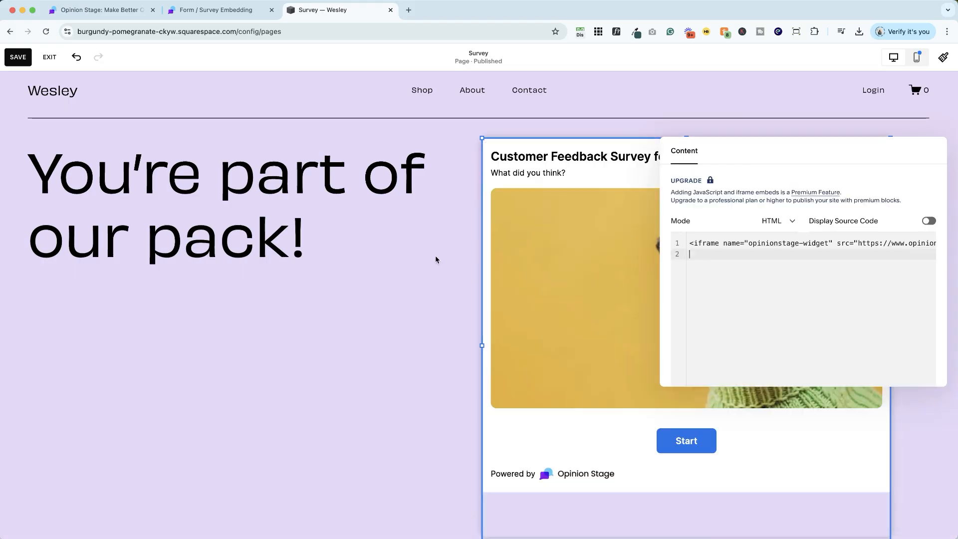
{"action": "left_click", "coordinate": [437, 259]}
- Save the Survey page, exit editing and start the embedded survey to test it
{"action": "left_click", "coordinate": [18, 57]}
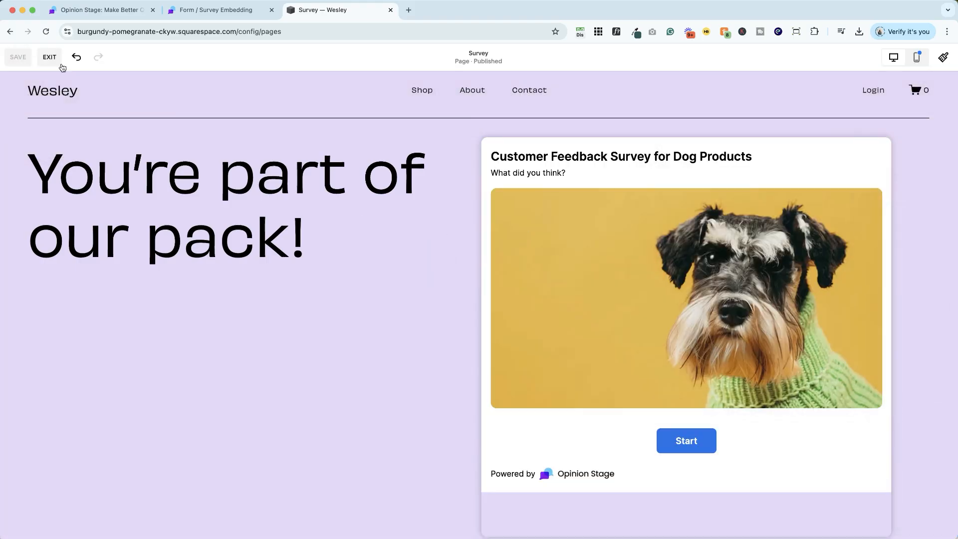
{"action": "left_click", "coordinate": [51, 59]}
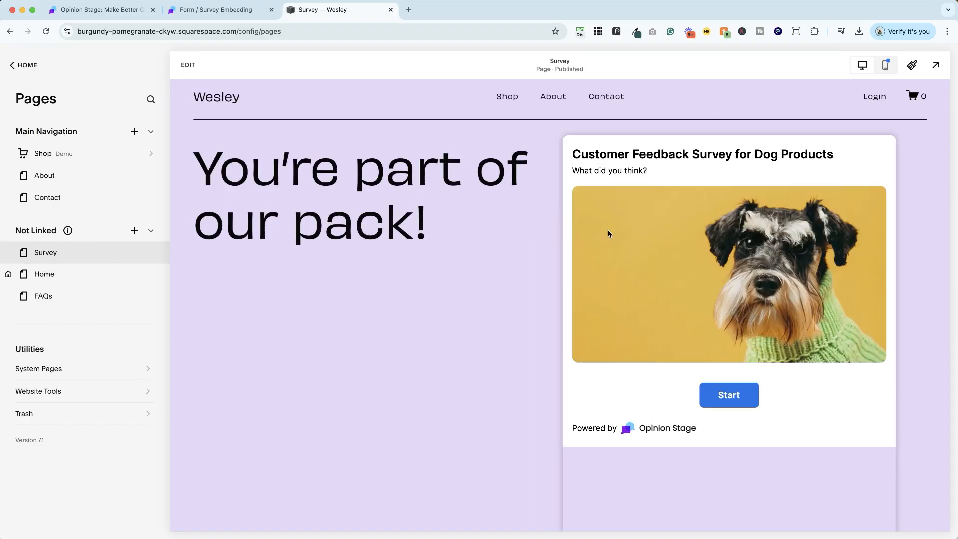
{"action": "left_click", "coordinate": [723, 399]}
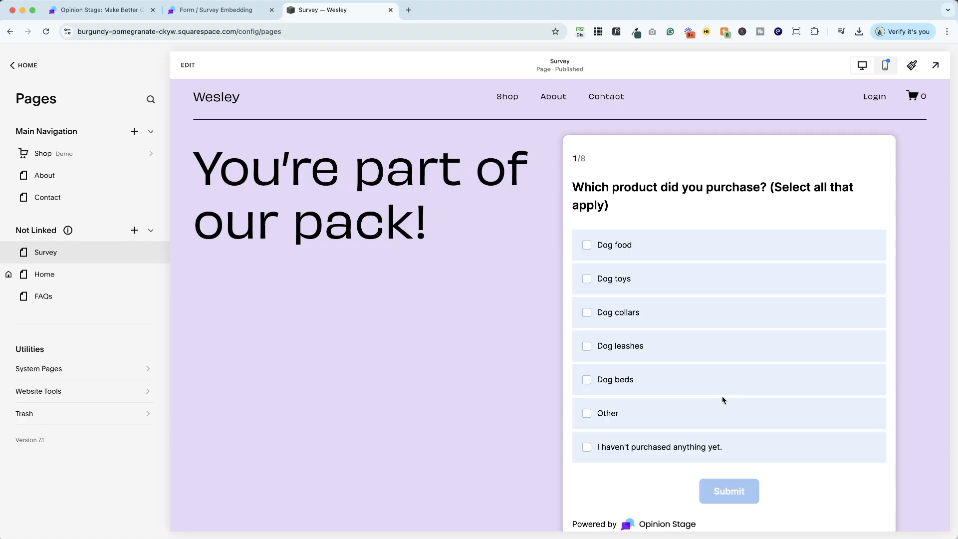
- Switch to the Opinion Stage survey editor, enable Lead & Email Capture and open the lead form's configuration
{"action": "left_click", "coordinate": [194, 12]}
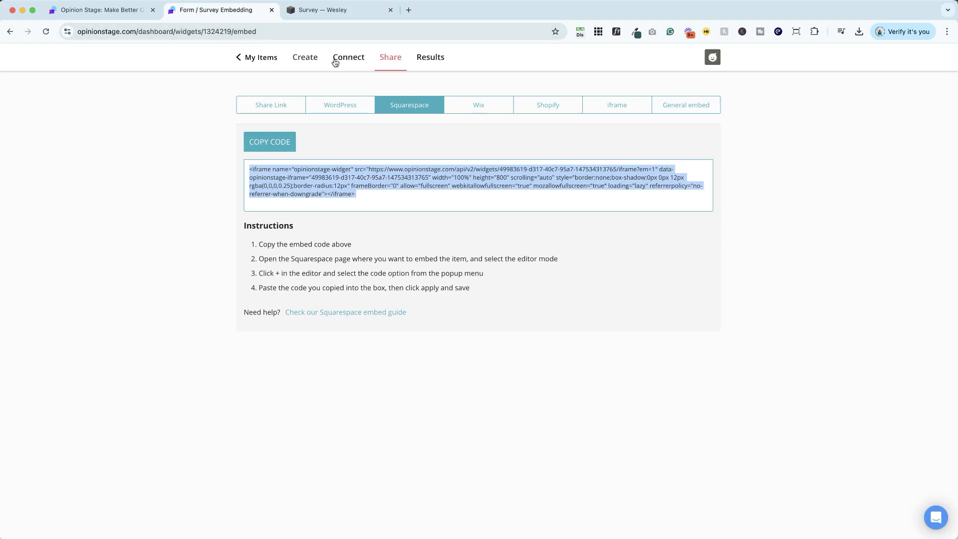
{"action": "left_click", "coordinate": [305, 58]}
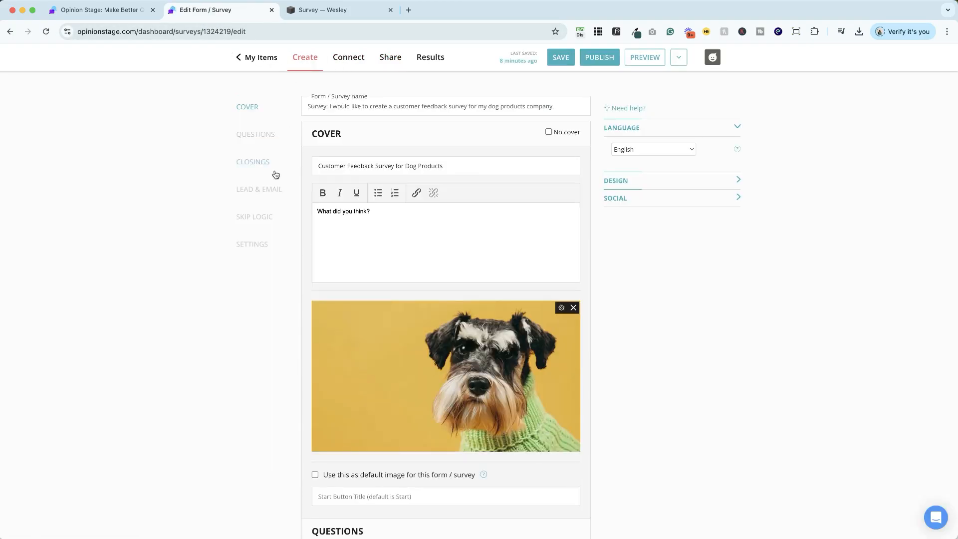
{"action": "left_click", "coordinate": [256, 196]}
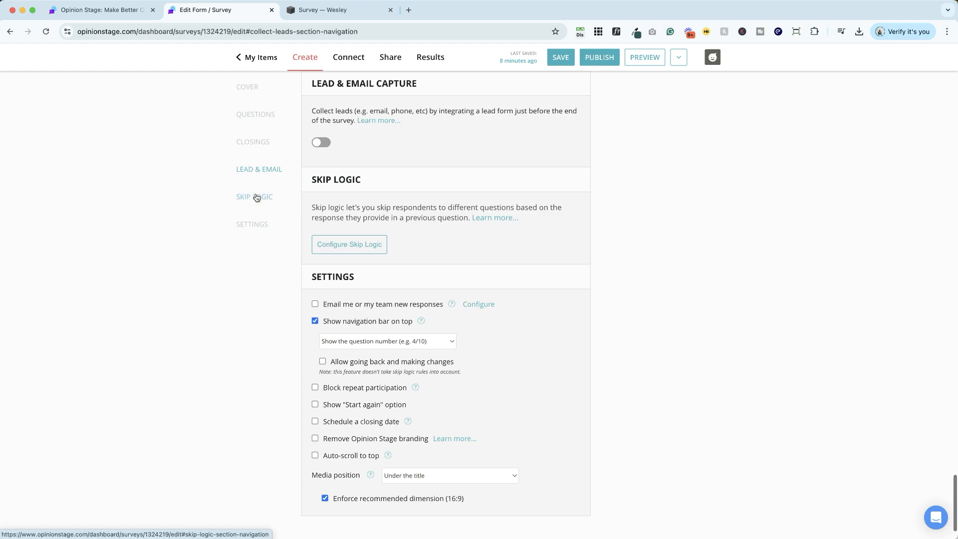
{"action": "left_click", "coordinate": [322, 143]}
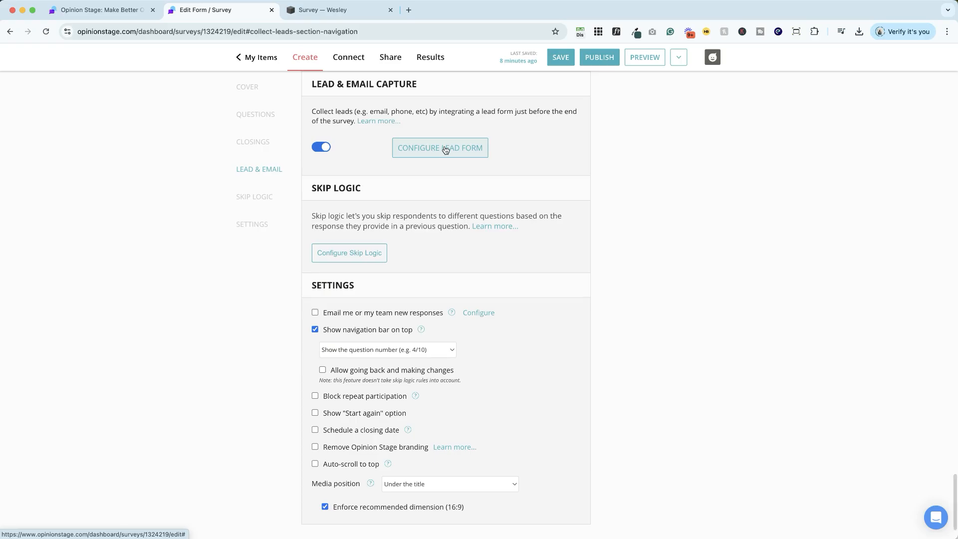
{"action": "left_click", "coordinate": [446, 150]}
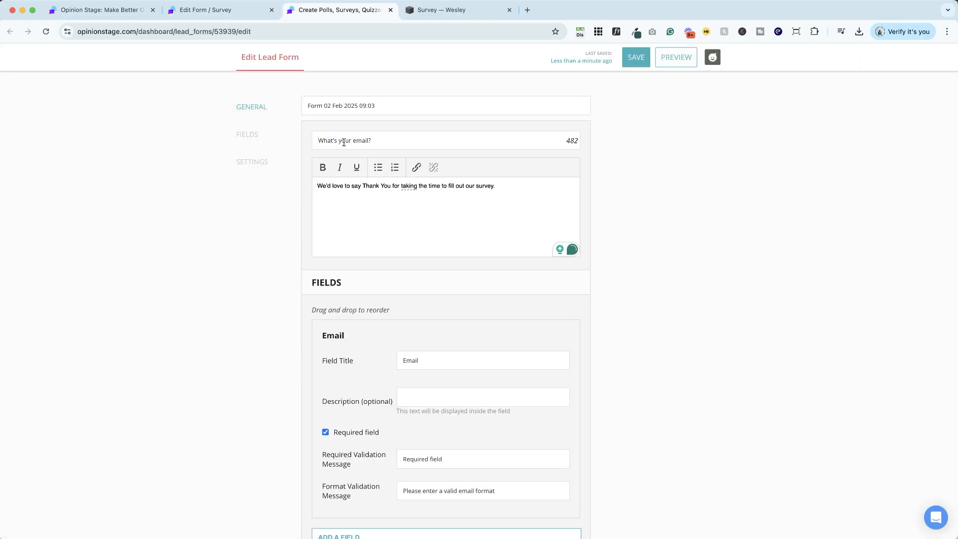
- Let users skip the lead form, and save both the form and the survey
{"action": "scroll", "coordinate": [418, 258], "scroll_direction": "down", "scroll_amount": 5}
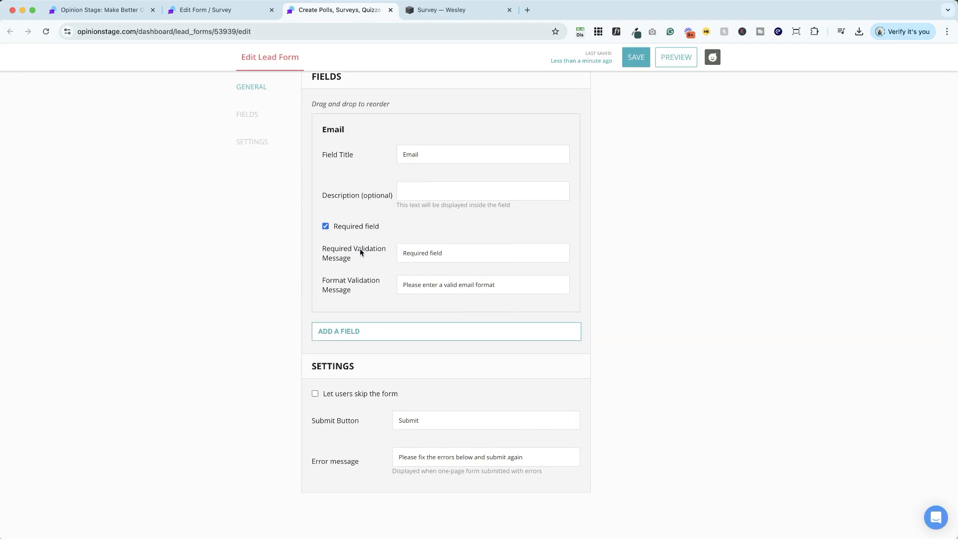
{"action": "scroll", "coordinate": [379, 363], "scroll_direction": "down", "scroll_amount": 1}
{"action": "left_click", "coordinate": [315, 357]}
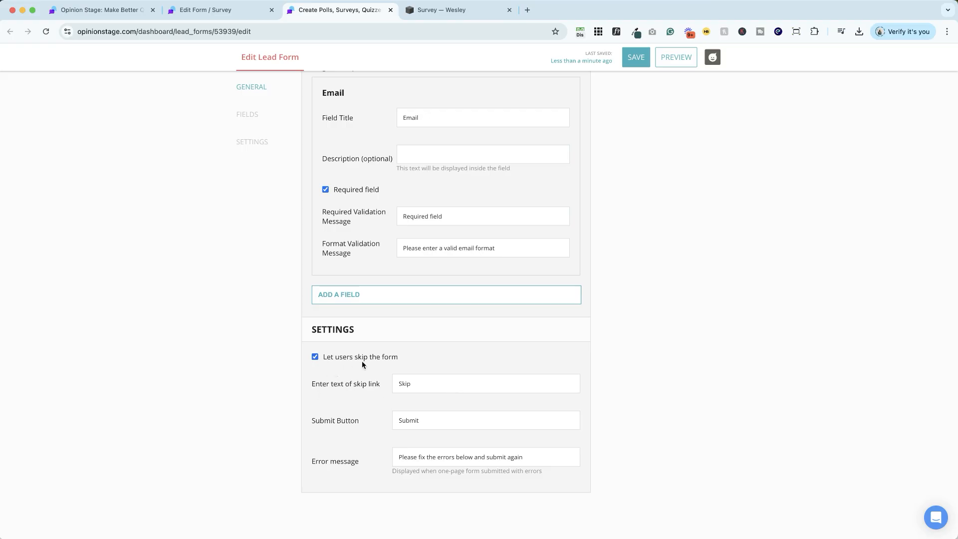
{"action": "left_click", "coordinate": [638, 62]}
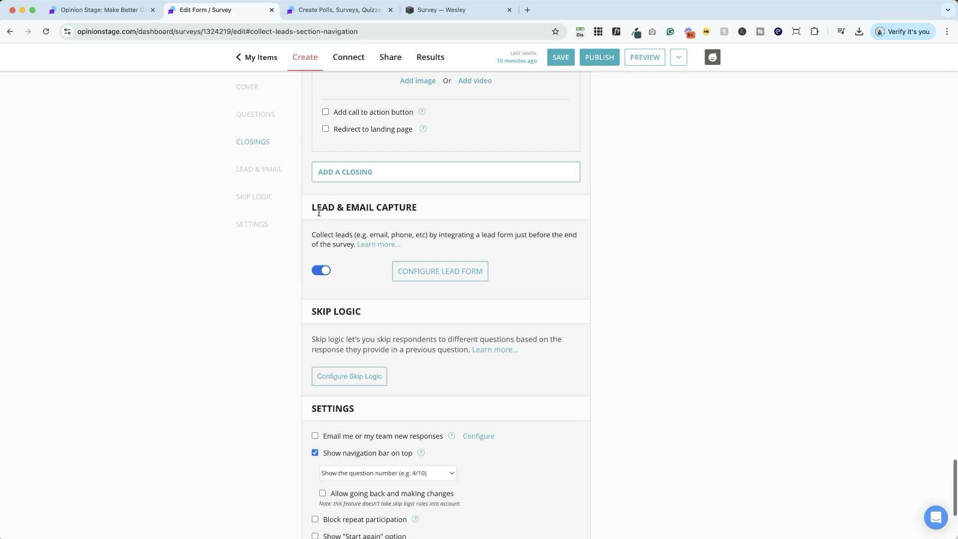
{"action": "scroll", "coordinate": [318, 212], "scroll_direction": "down", "scroll_amount": 1}
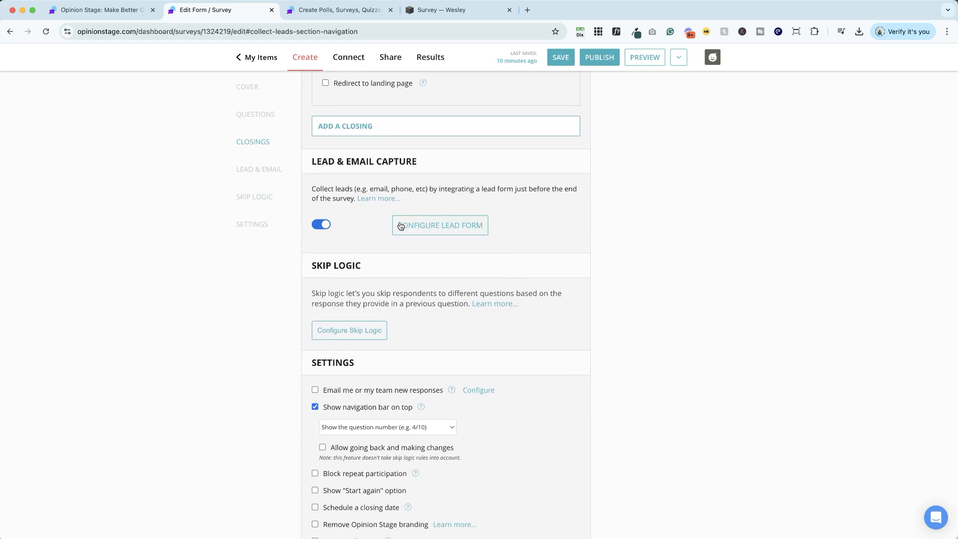
{"action": "left_click", "coordinate": [560, 58]}
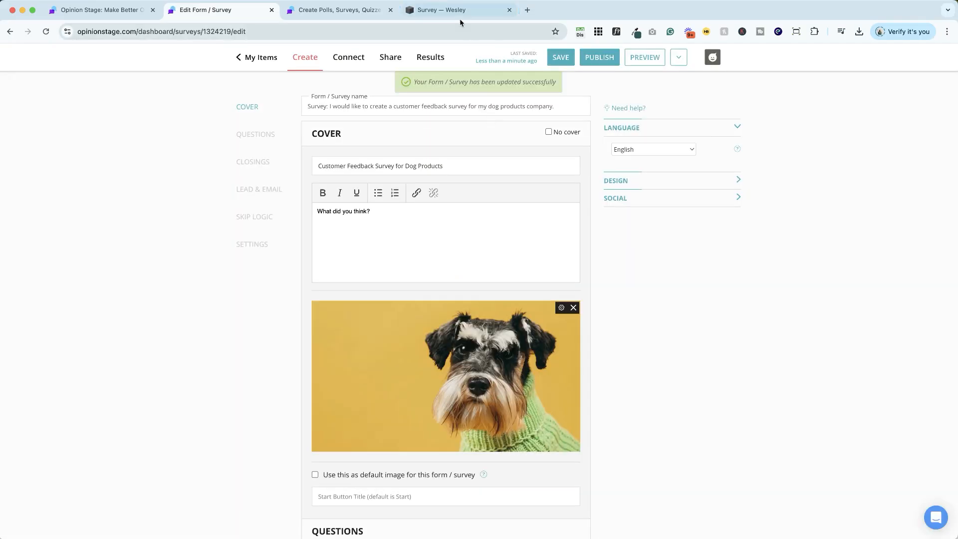
- Reload the Squarespace Survey page and test the embedded survey by choosing "Dog food" in the first question
{"action": "left_click", "coordinate": [457, 11]}
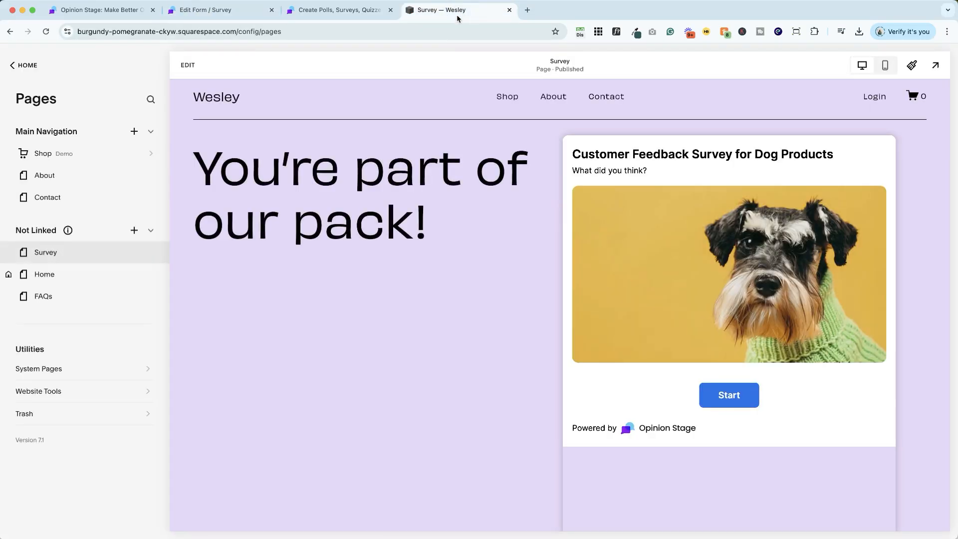
{"action": "left_click", "coordinate": [45, 32]}
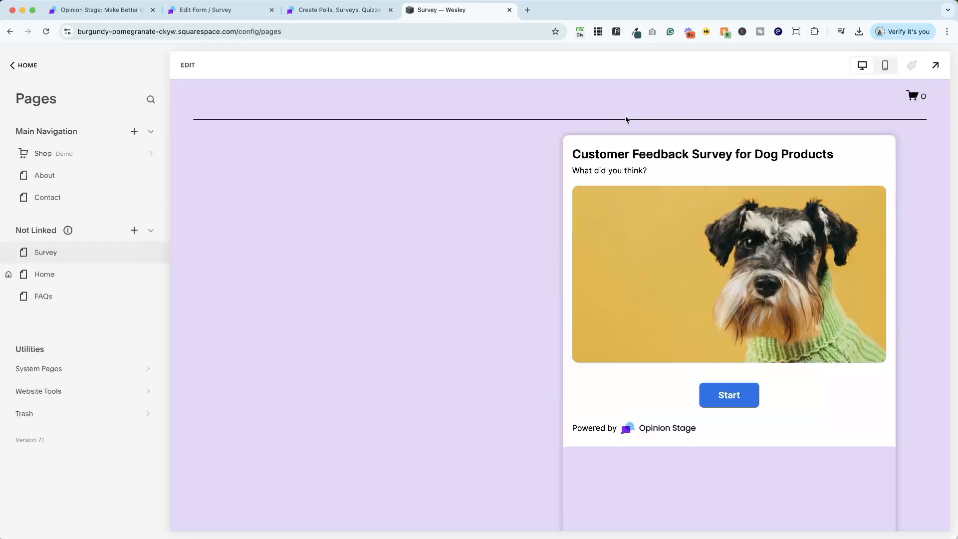
{"action": "left_click", "coordinate": [742, 403]}
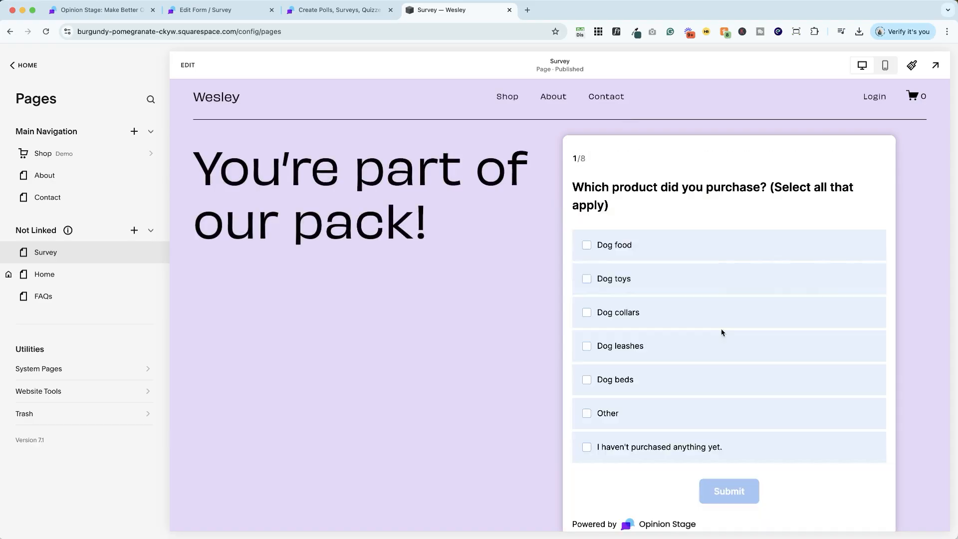
{"action": "left_click", "coordinate": [659, 246]}
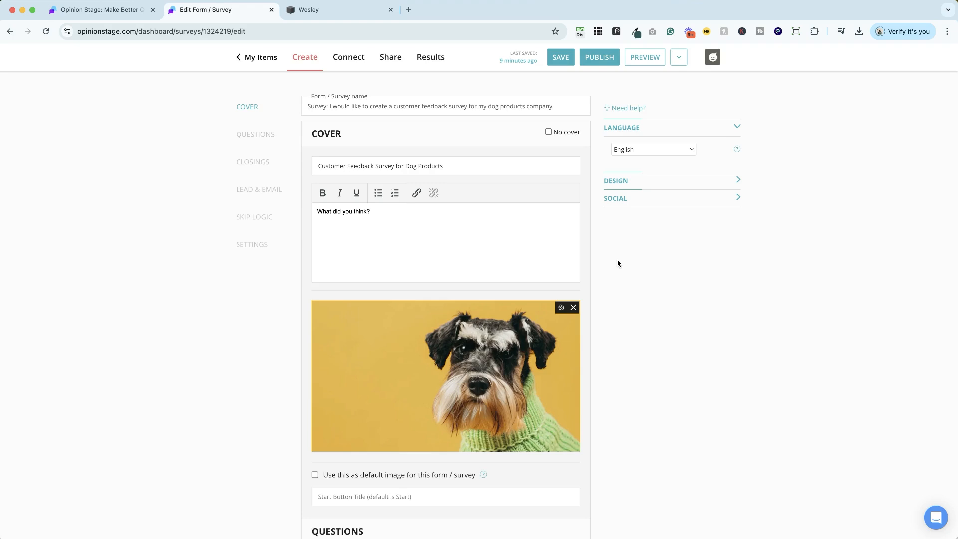
- Examine the Zapier and Mailchimp options in the Opinion Stage survey's integrations
{"action": "left_click", "coordinate": [352, 57]}
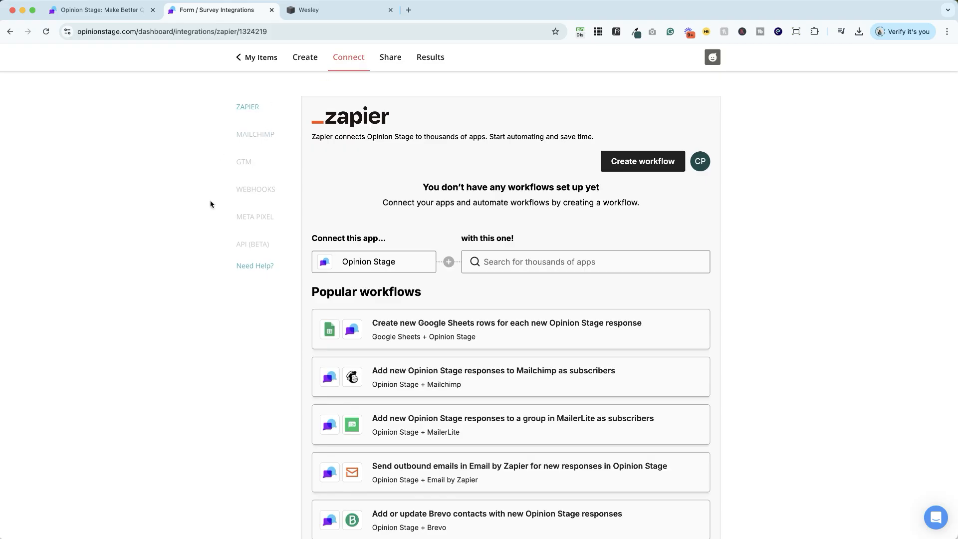
{"action": "left_click", "coordinate": [252, 143]}
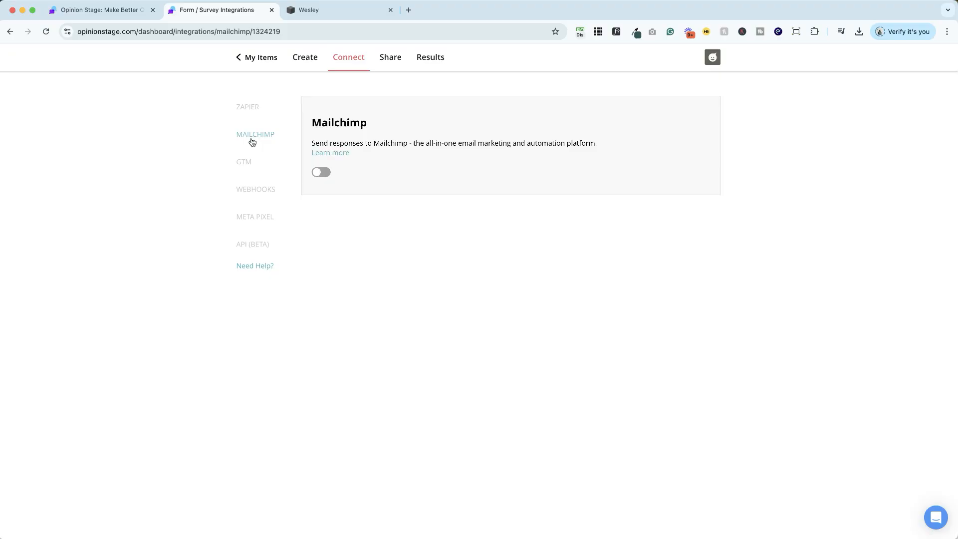
{"action": "left_click", "coordinate": [253, 109]}
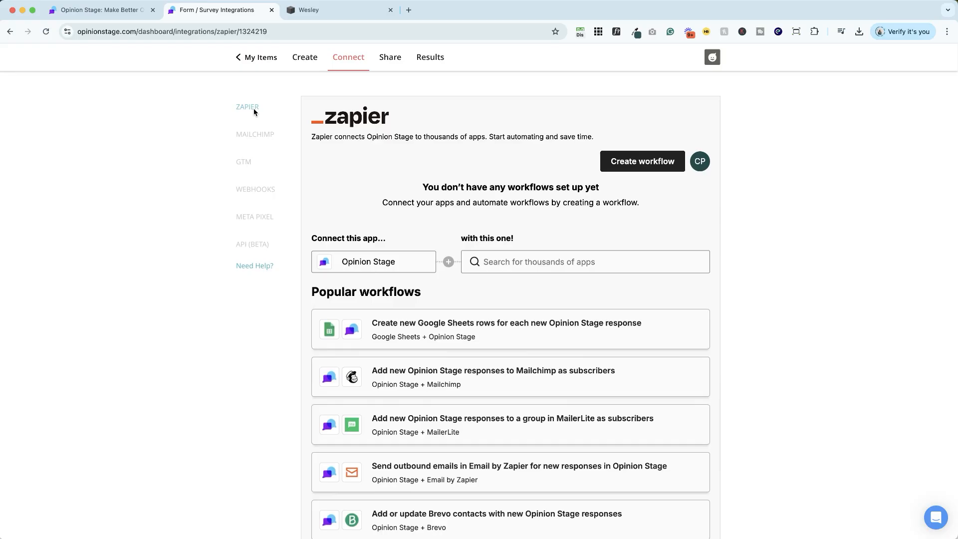
{"action": "left_click", "coordinate": [292, 189]}
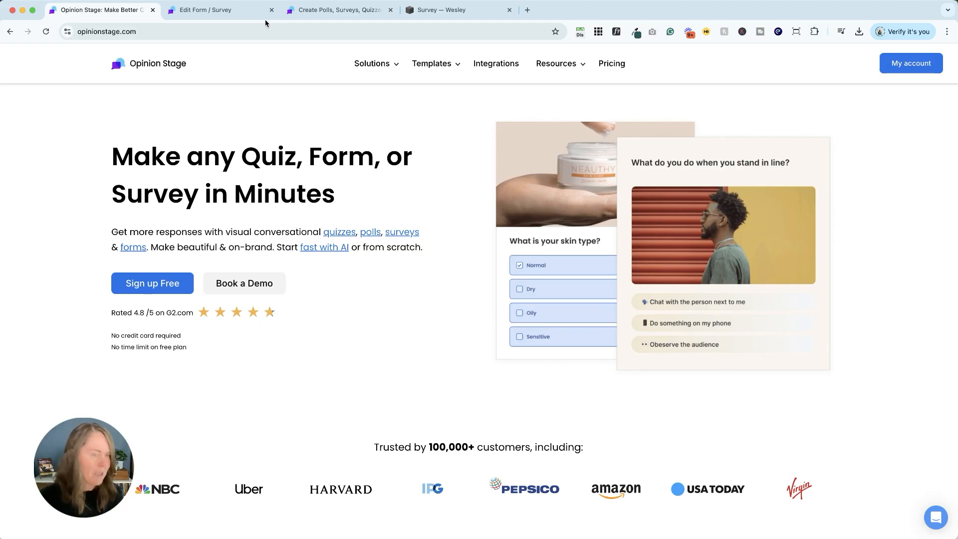
- Create a new Opinion Stage poll from the "List poll - single answer" template after comparing its mobile and desktop previews
{"action": "left_click", "coordinate": [250, 10]}
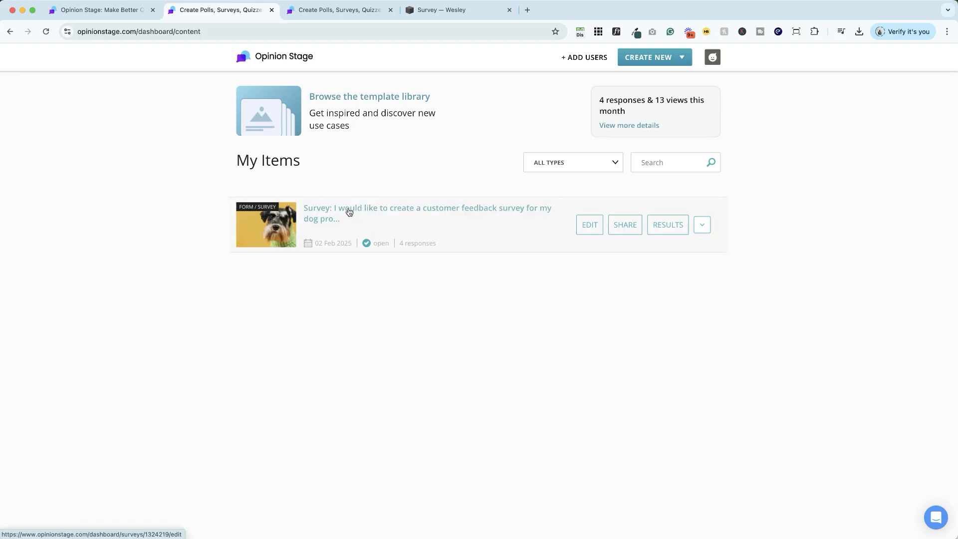
{"action": "mouse_move", "coordinate": [668, 60]}
{"action": "left_click", "coordinate": [643, 86]}
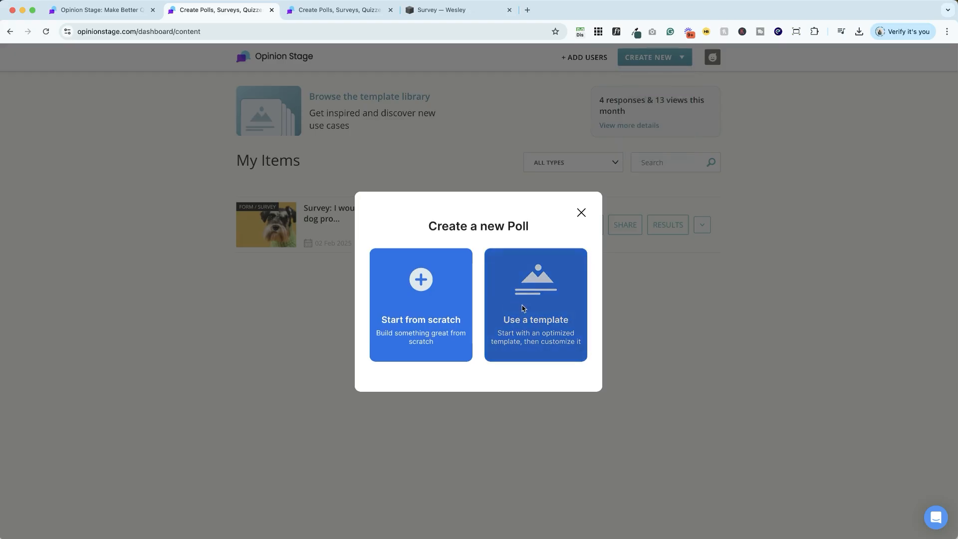
{"action": "left_click", "coordinate": [536, 312]}
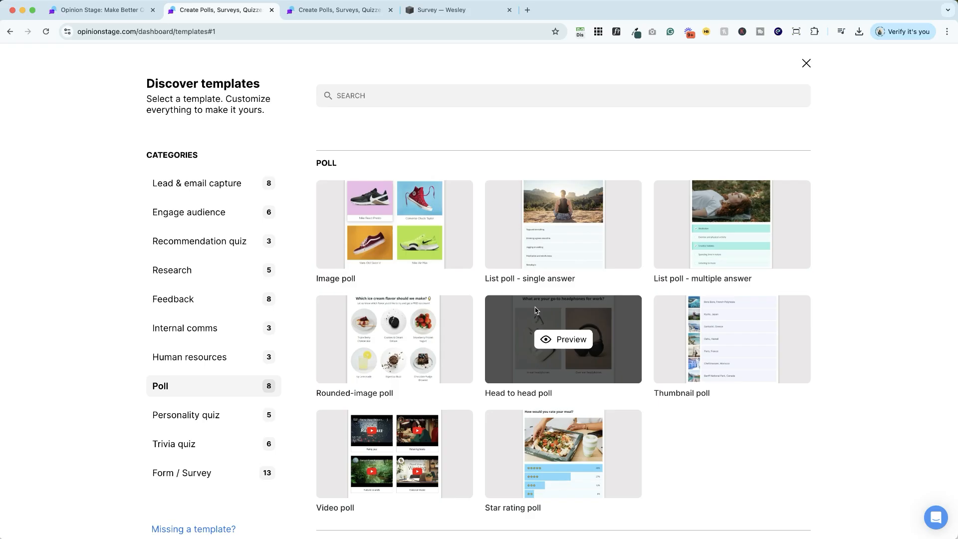
{"action": "left_click", "coordinate": [549, 250]}
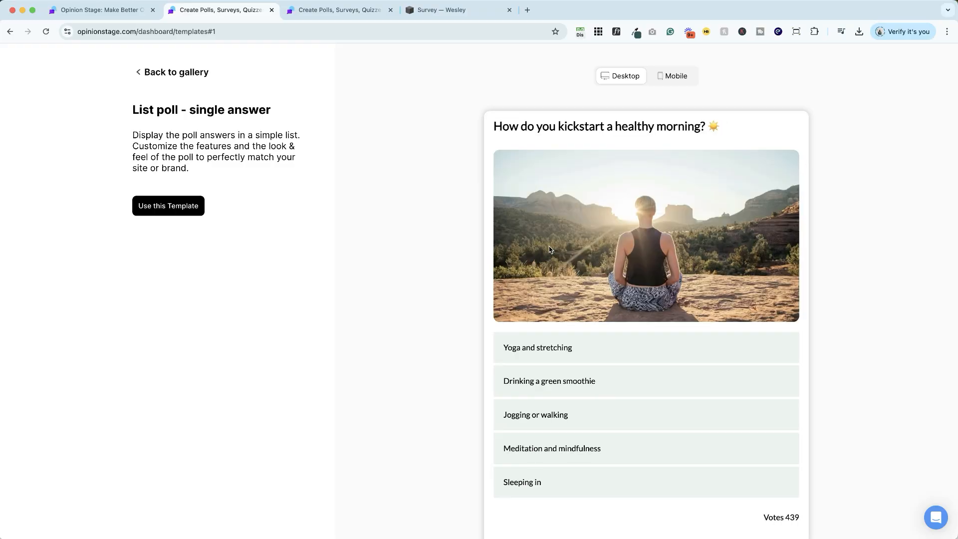
{"action": "left_click", "coordinate": [675, 76]}
{"action": "left_click", "coordinate": [624, 76]}
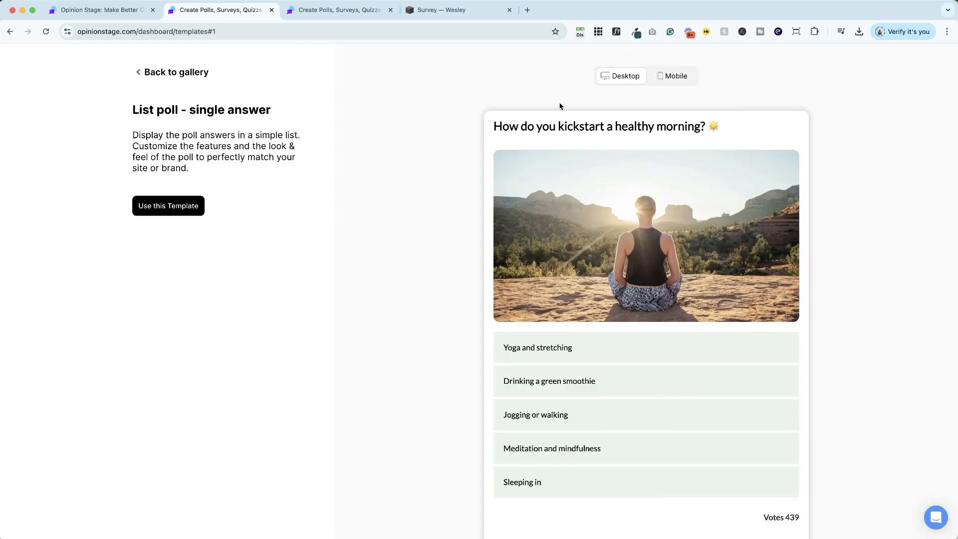
{"action": "left_click", "coordinate": [160, 210]}
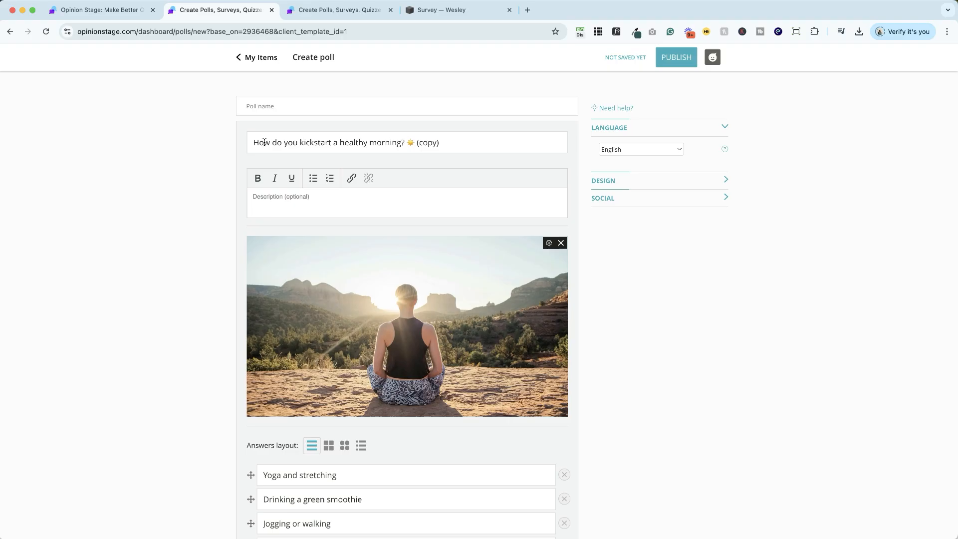
- Set the poll question to "What product should we make next?" and replace its picture with the photo of a person holding a black dog
{"action": "left_click", "coordinate": [278, 143]}
{"action": "triple_click", "coordinate": [278, 143]}
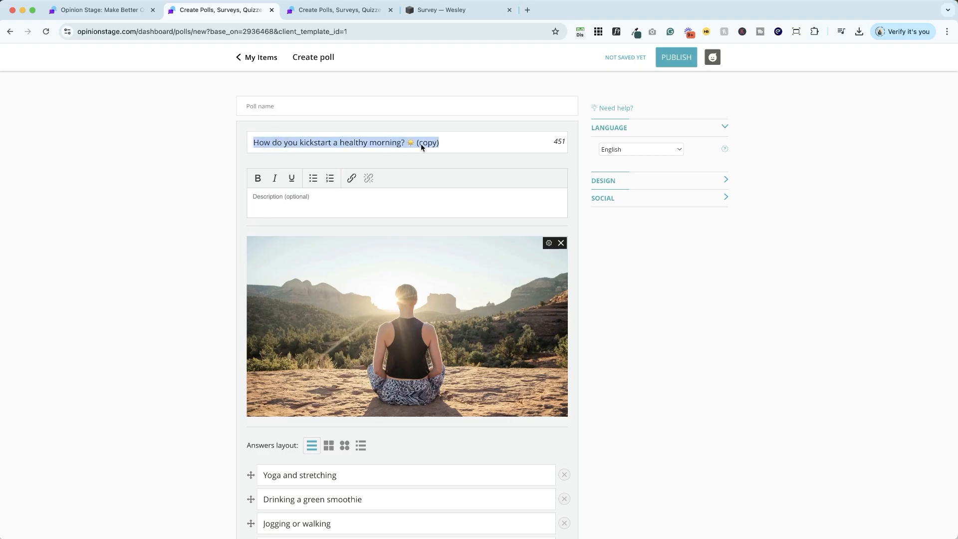
{"action": "type", "text": "What product should we make next?"}
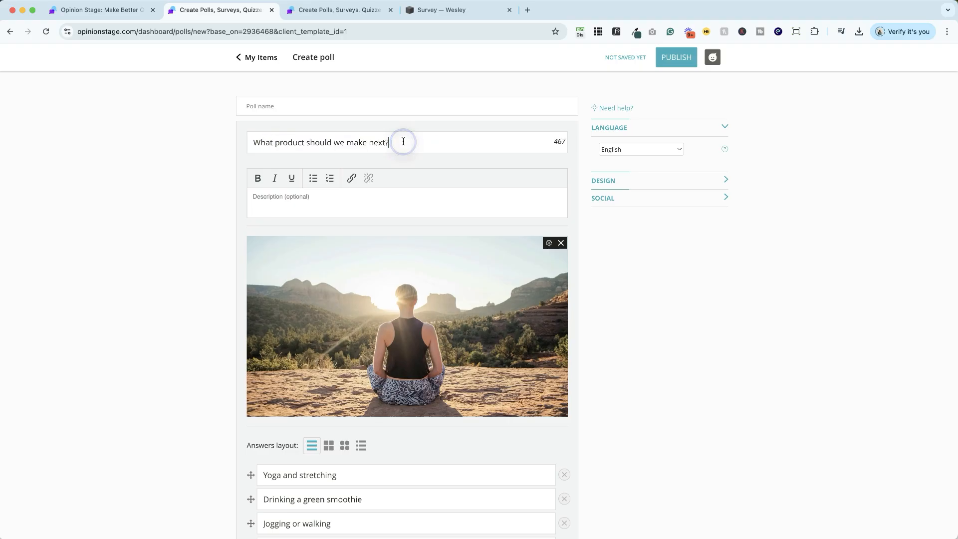
{"action": "left_click", "coordinate": [560, 243]}
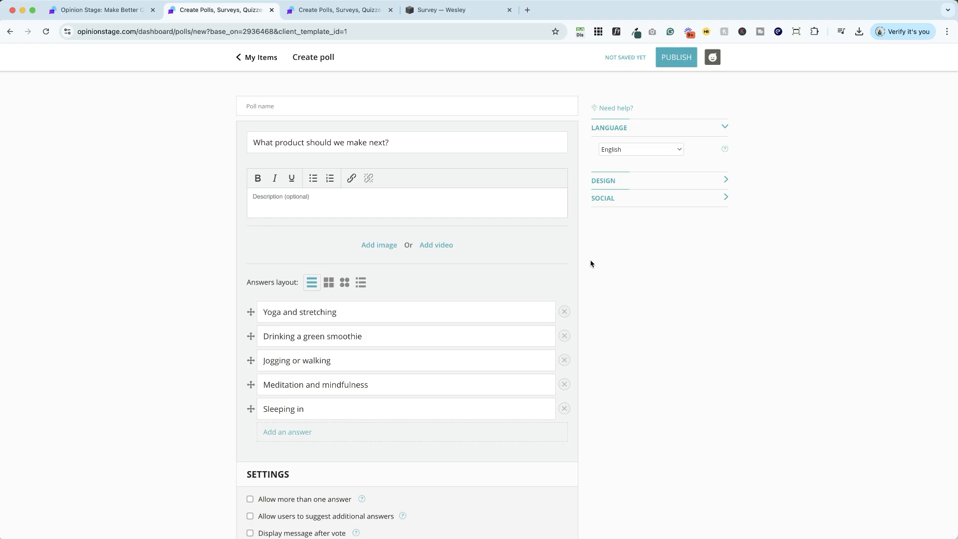
{"action": "left_click", "coordinate": [372, 249]}
- Replace the first four answers with "New dog collar colors", "Larger dog beds", "Season leash prints" and "Fun harness designs", and delete the "Sleeping in" answer
{"action": "scroll", "coordinate": [488, 257], "scroll_direction": "down", "scroll_amount": 5}
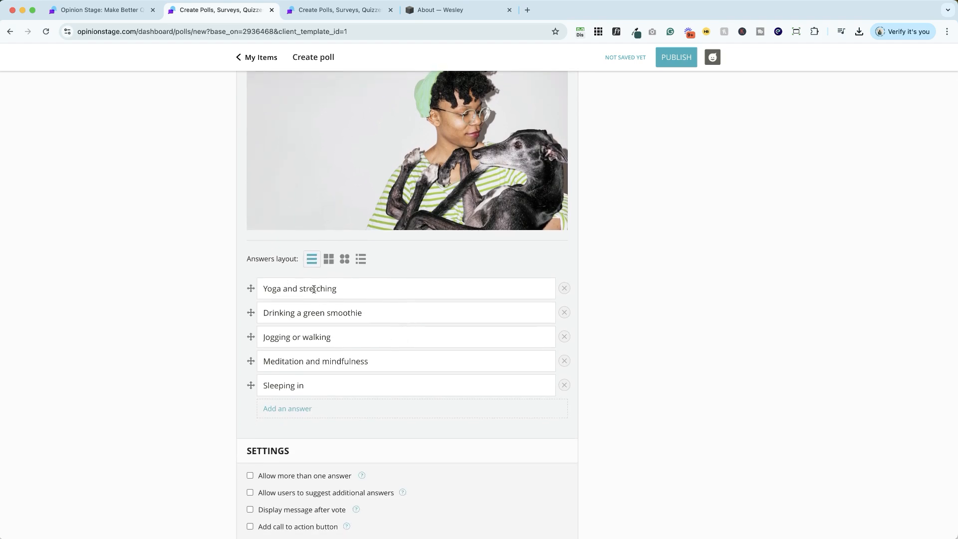
{"action": "triple_click", "coordinate": [341, 294]}
{"action": "key", "text": "BackSpace"}
{"action": "type", "text": "New dog collar colors Larger dog beds Season leash prints Fun harness designs"}
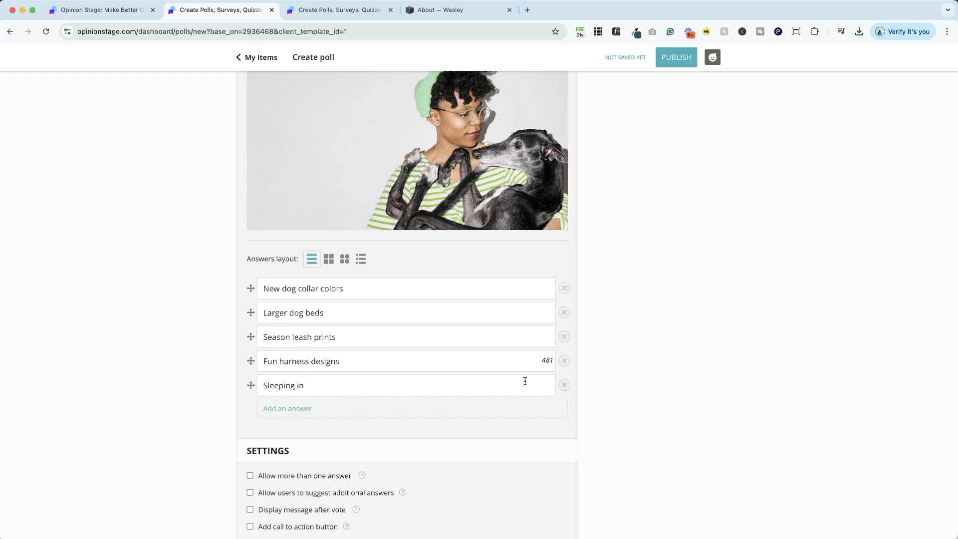
{"action": "left_click", "coordinate": [565, 386]}
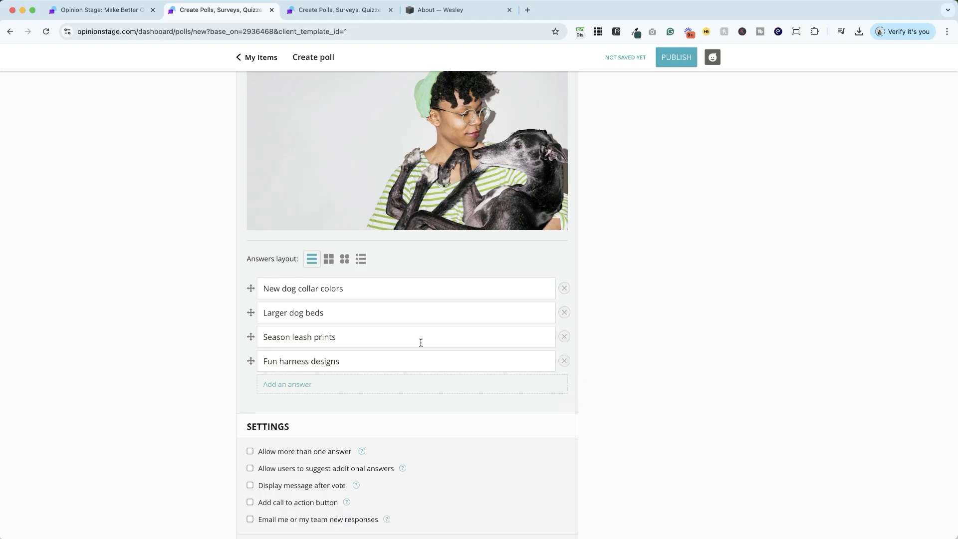
- Try the image grid, rounded-image and thumbnail layouts for the poll answers, and return to the plain list layout
{"action": "left_click", "coordinate": [328, 259]}
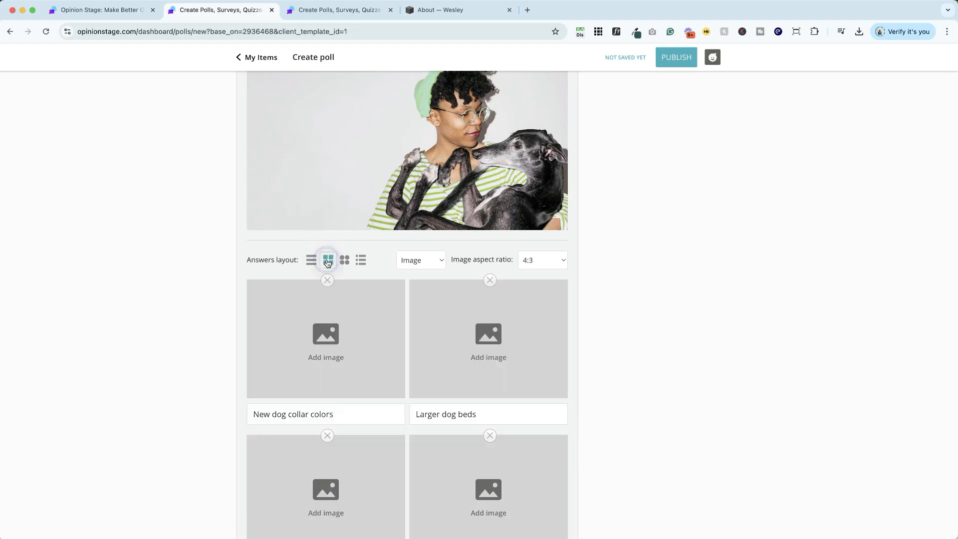
{"action": "scroll", "coordinate": [335, 349], "scroll_direction": "down", "scroll_amount": 2}
{"action": "scroll", "coordinate": [439, 414], "scroll_direction": "down", "scroll_amount": 5}
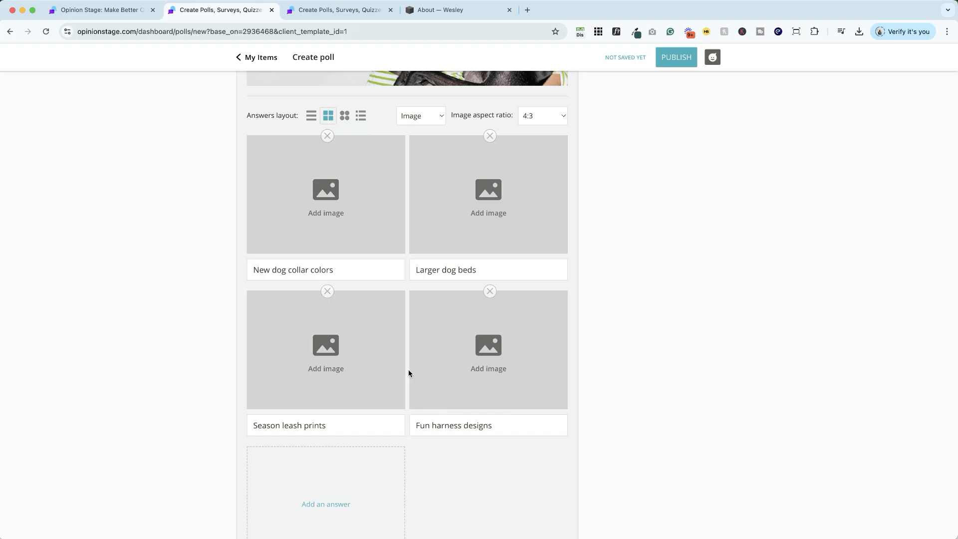
{"action": "scroll", "coordinate": [408, 370], "scroll_direction": "up", "scroll_amount": 1}
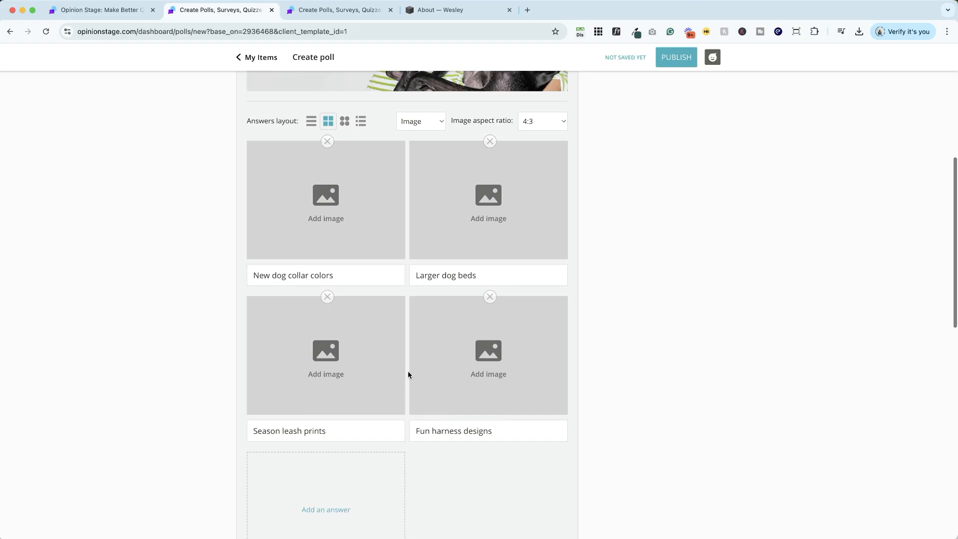
{"action": "left_click", "coordinate": [344, 120]}
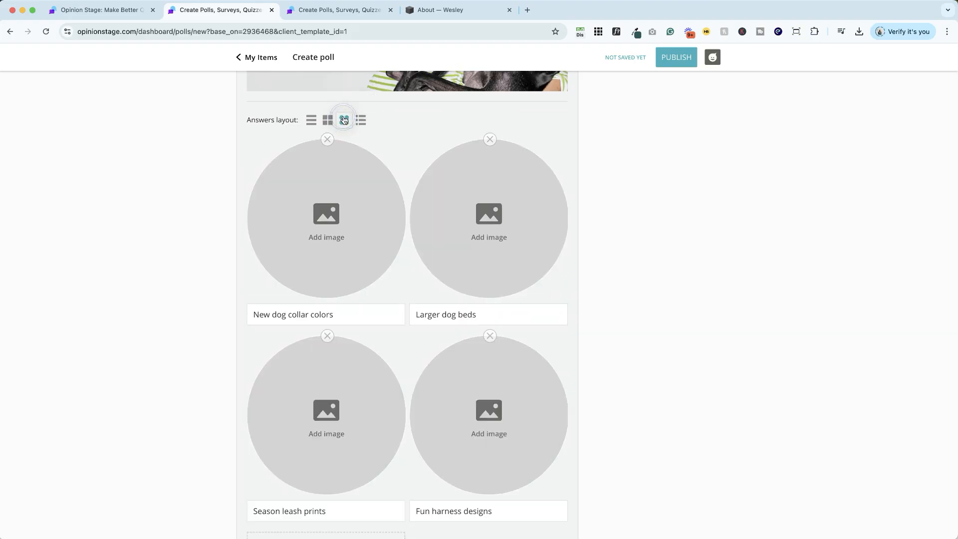
{"action": "left_click", "coordinate": [360, 119]}
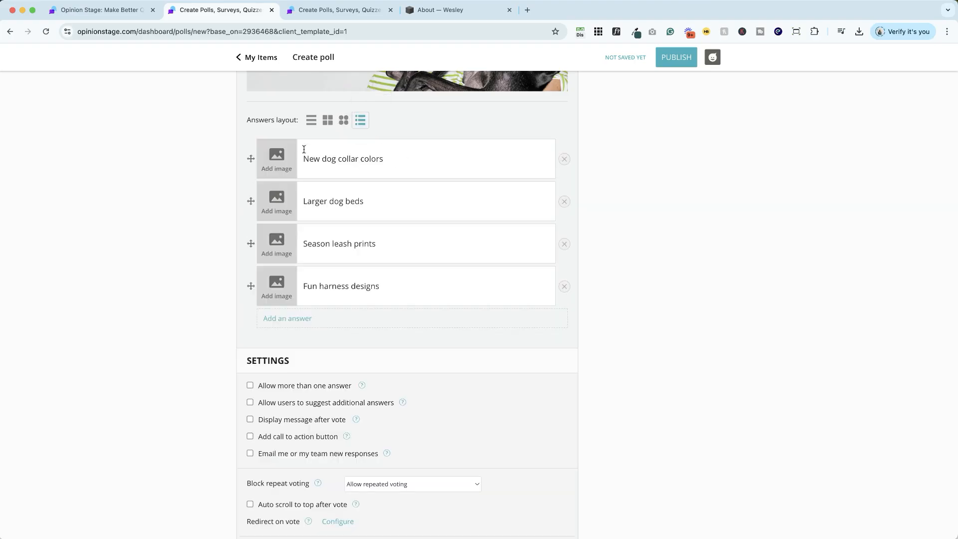
{"action": "left_click", "coordinate": [312, 120]}
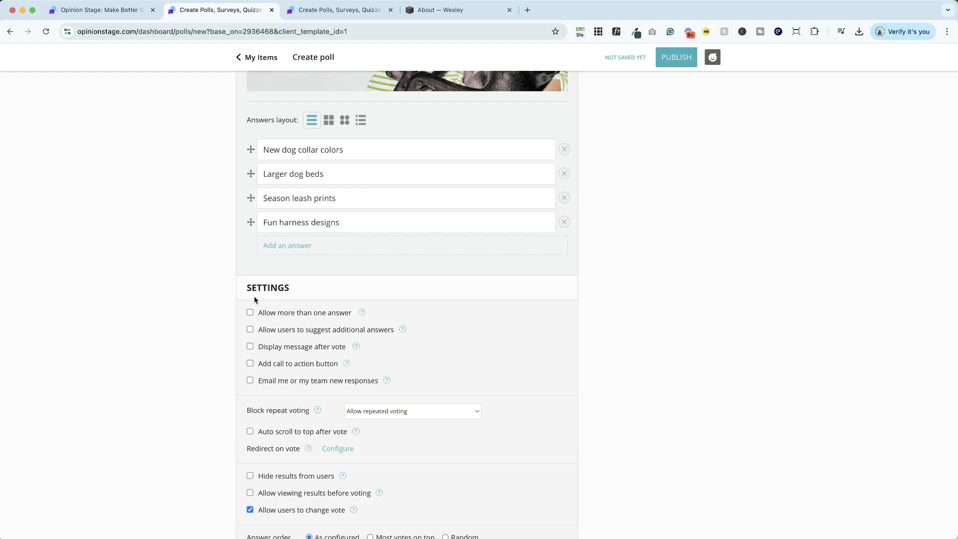
- Allow more than one answer and user-suggested additional answers in the poll, and open its design settings
{"action": "left_click", "coordinate": [250, 313]}
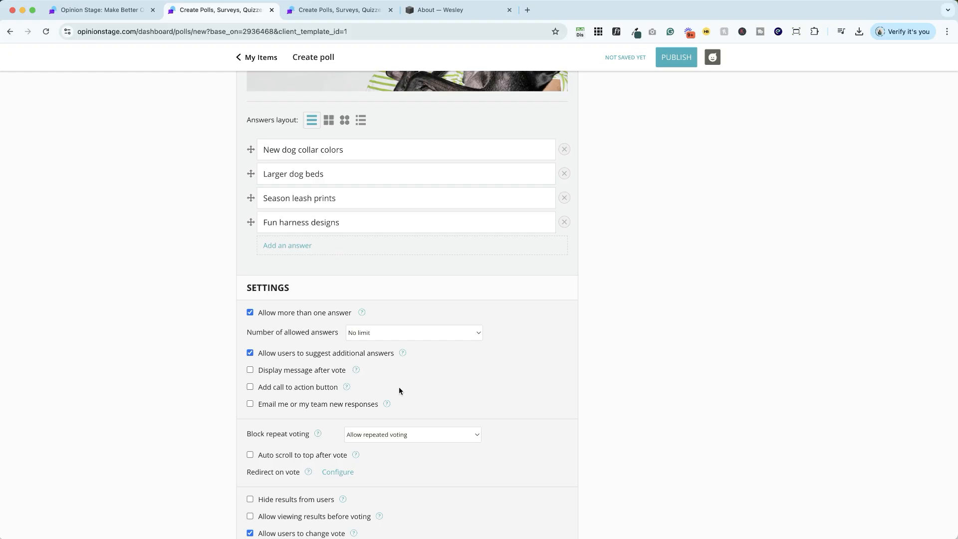
{"action": "scroll", "coordinate": [399, 388], "scroll_direction": "down", "scroll_amount": 6}
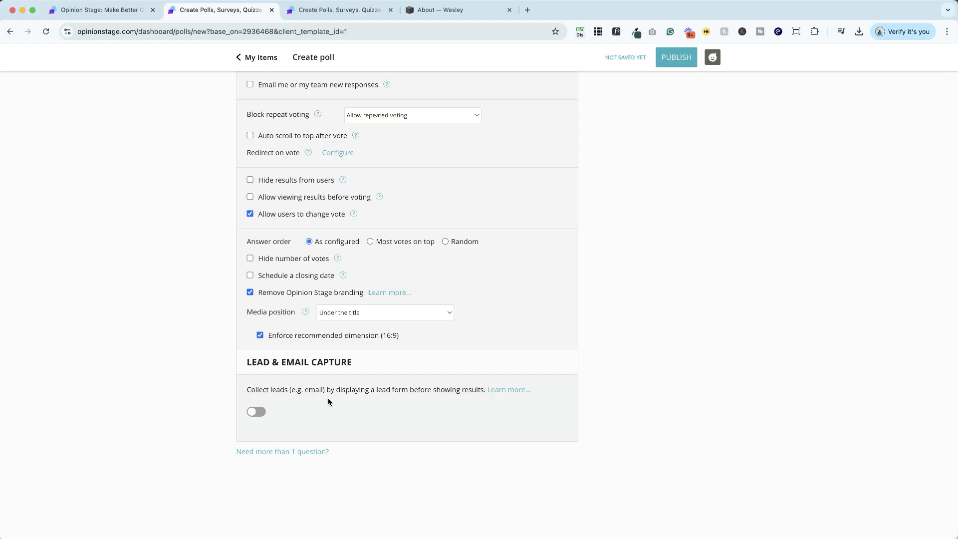
{"action": "scroll", "coordinate": [337, 385], "scroll_direction": "up", "scroll_amount": 15}
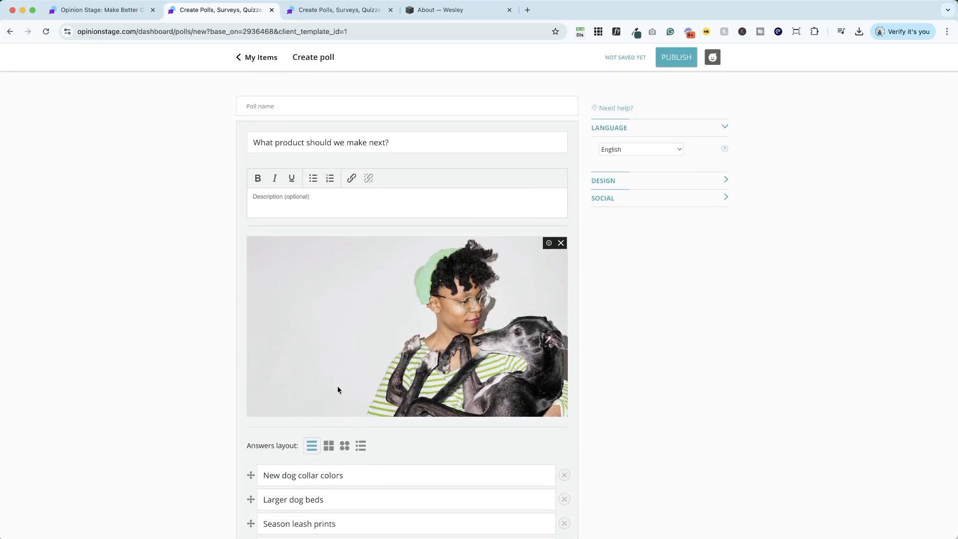
{"action": "left_click", "coordinate": [674, 177]}
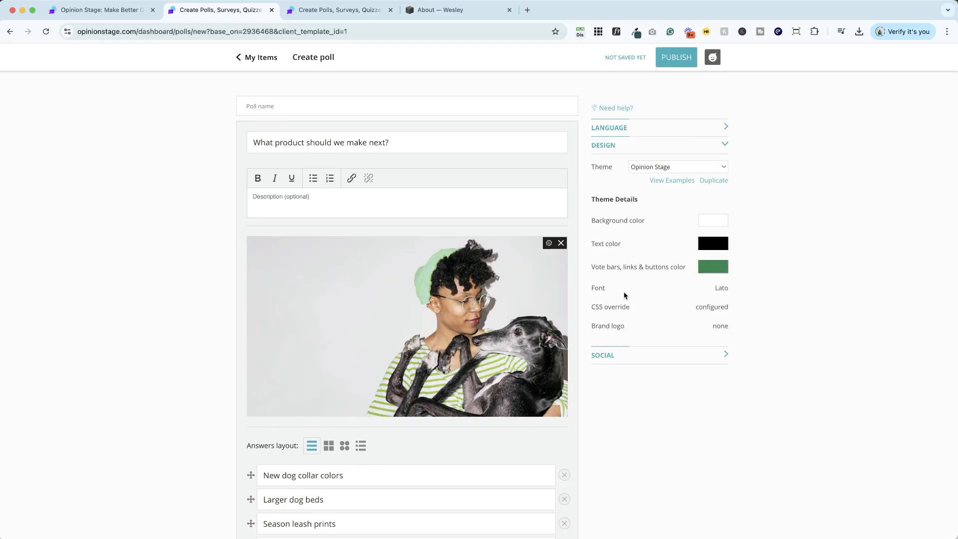
- Publish the poll and copy its Squarespace embed code
{"action": "left_click", "coordinate": [677, 56]}
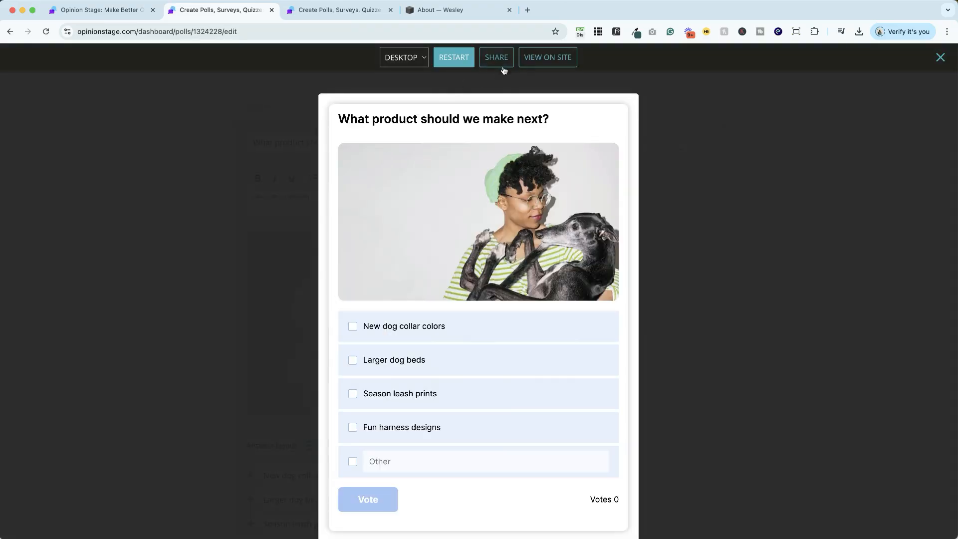
{"action": "left_click", "coordinate": [496, 58]}
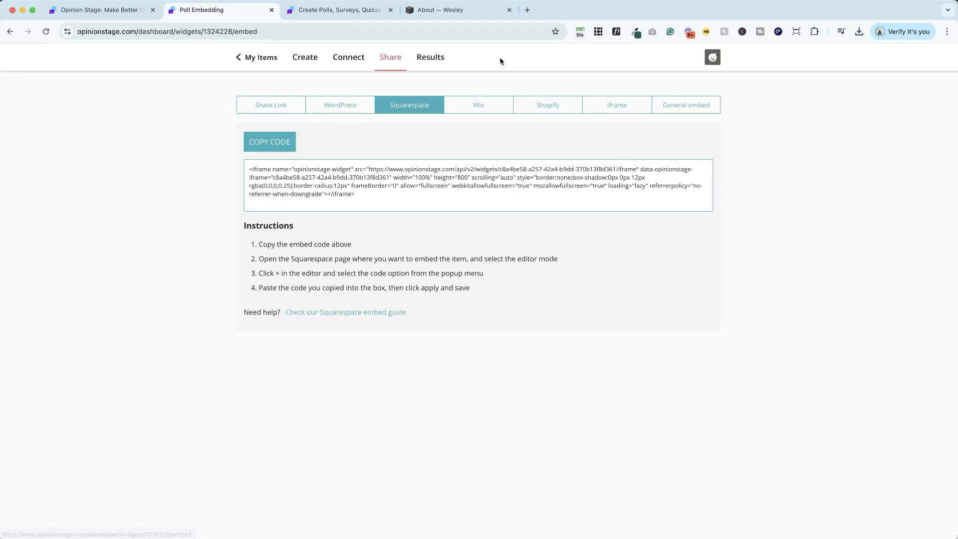
{"action": "left_click", "coordinate": [256, 145]}
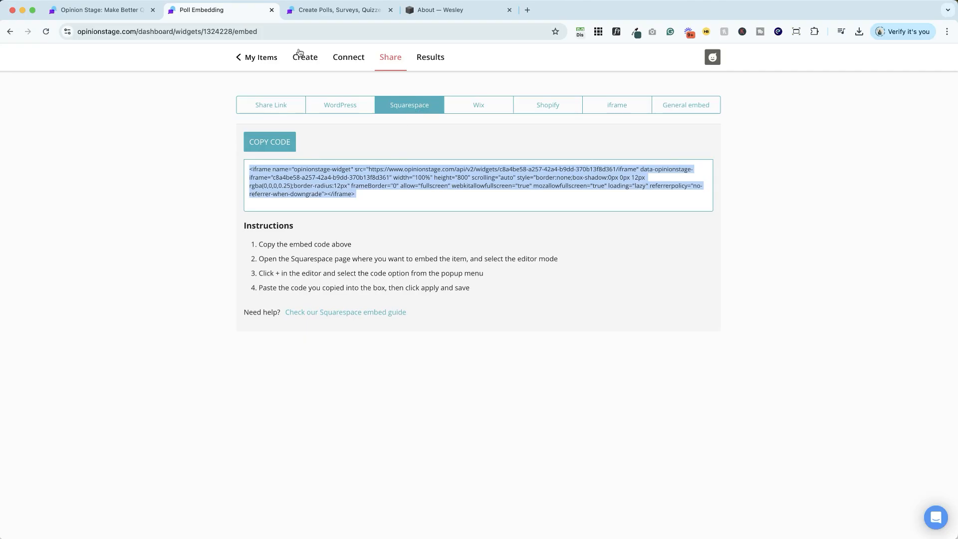
- Switch to Squarespace, edit the Home page and delete the mountain landscape image captioned "Aenean eu leo Quam"
{"action": "left_click", "coordinate": [438, 12]}
{"action": "left_click", "coordinate": [187, 65]}
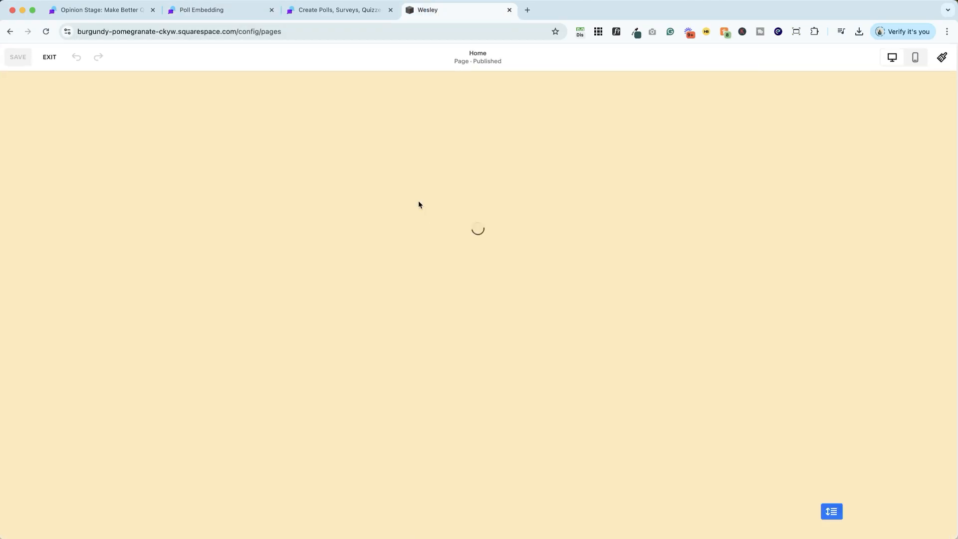
{"action": "scroll", "coordinate": [535, 193], "scroll_direction": "down", "scroll_amount": 3}
{"action": "scroll", "coordinate": [567, 203], "scroll_direction": "down", "scroll_amount": 6}
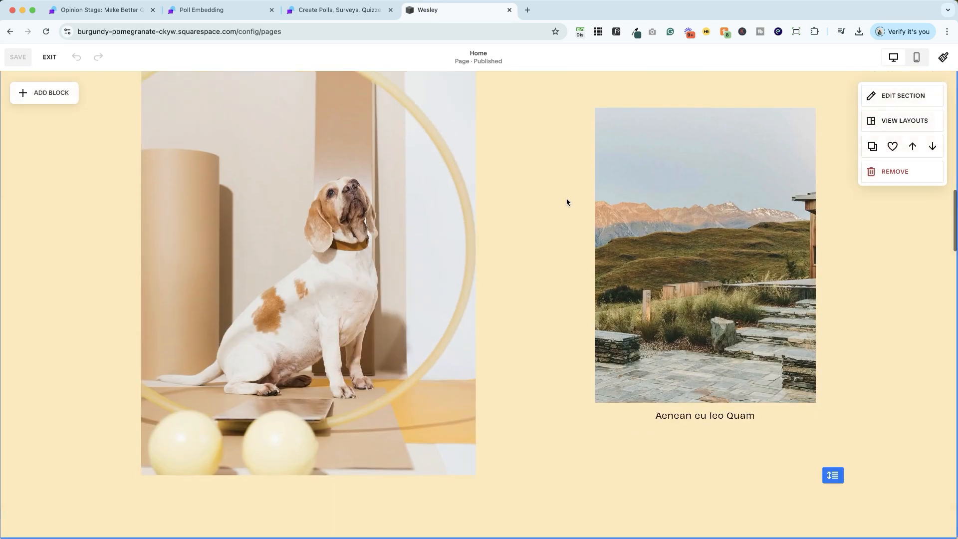
{"action": "left_click", "coordinate": [643, 249]}
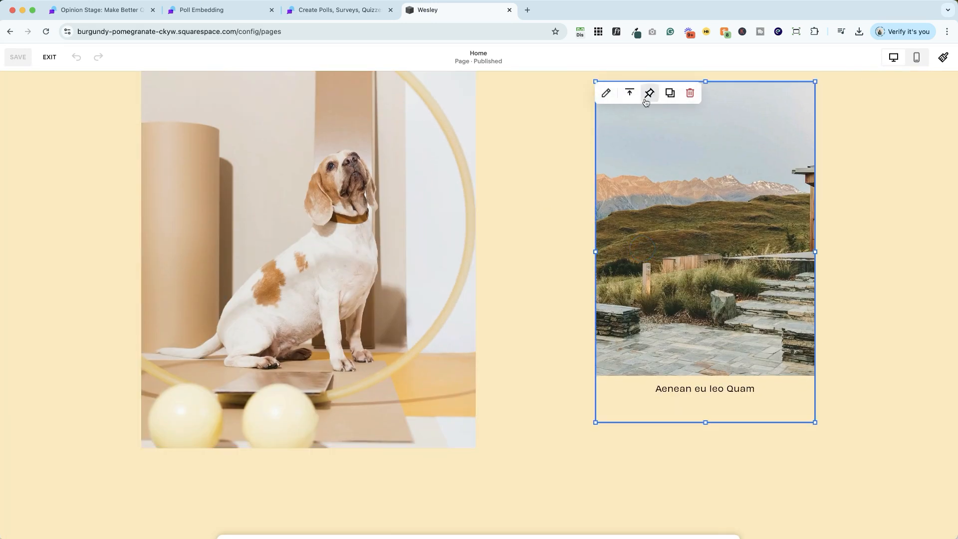
{"action": "left_click", "coordinate": [690, 93]}
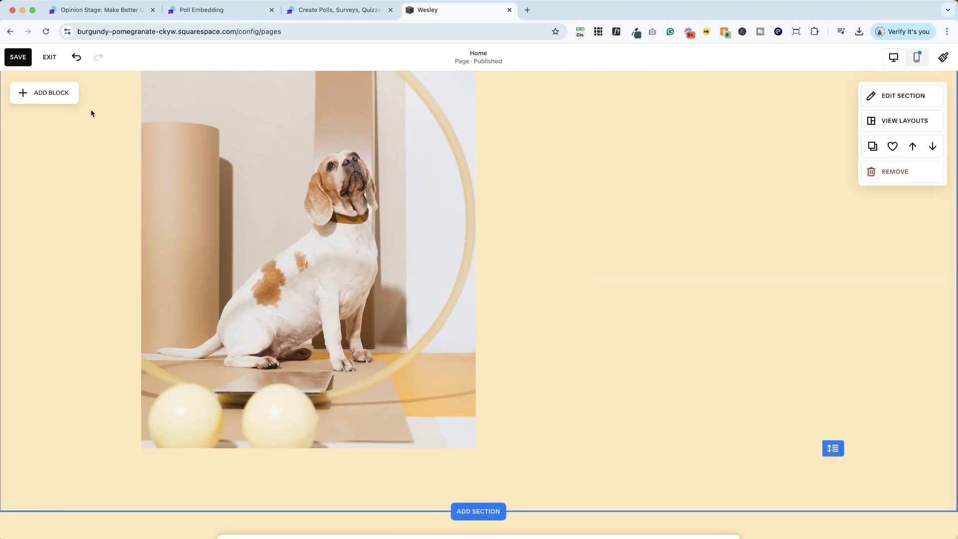
- Add a code block beside the dog photo, enlarge it to about the photo's width and align its upper edge with the photo
{"action": "left_click", "coordinate": [64, 98]}
{"action": "left_click", "coordinate": [53, 372]}
{"action": "left_click_drag", "start_coordinate": [108, 243], "coordinate": [597, 193]}
{"action": "left_click_drag", "start_coordinate": [663, 224], "coordinate": [849, 447]}
{"action": "scroll", "coordinate": [763, 369], "scroll_direction": "up", "scroll_amount": 6}
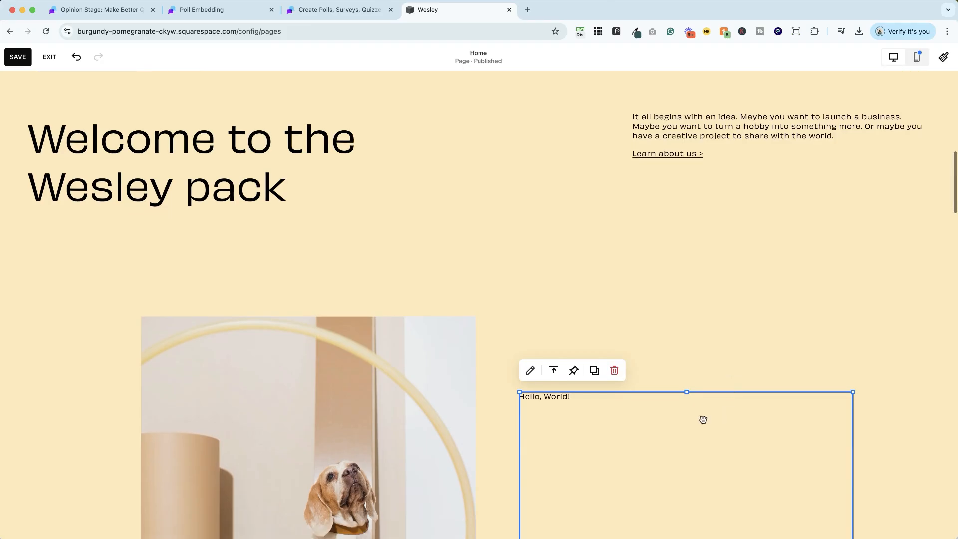
{"action": "left_click_drag", "start_coordinate": [688, 392], "coordinate": [688, 316]}
- Replace the code block's default HTML with the copied poll embed code, save the Home page and view the embedded poll
{"action": "double_click", "coordinate": [637, 379]}
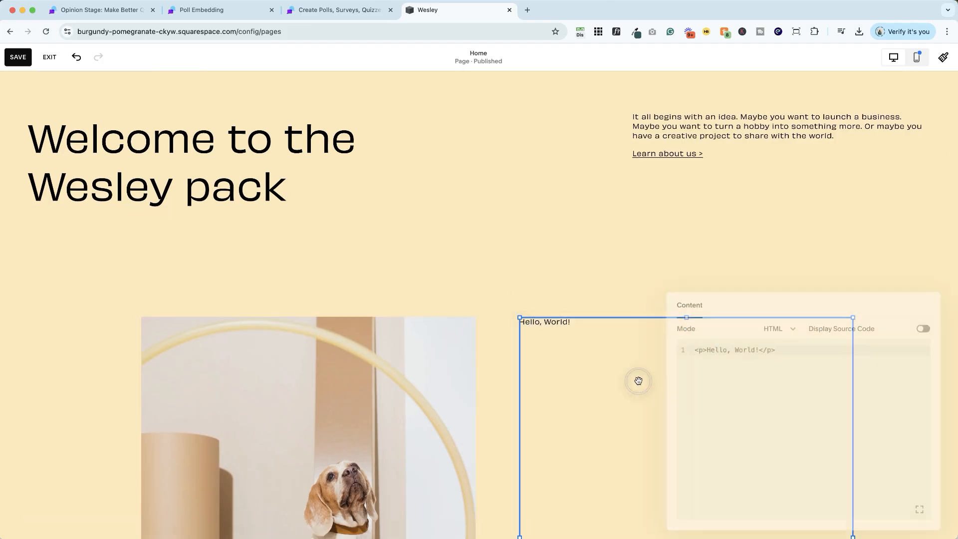
{"action": "key", "text": "super+a"}
{"action": "key", "text": "super+v"}
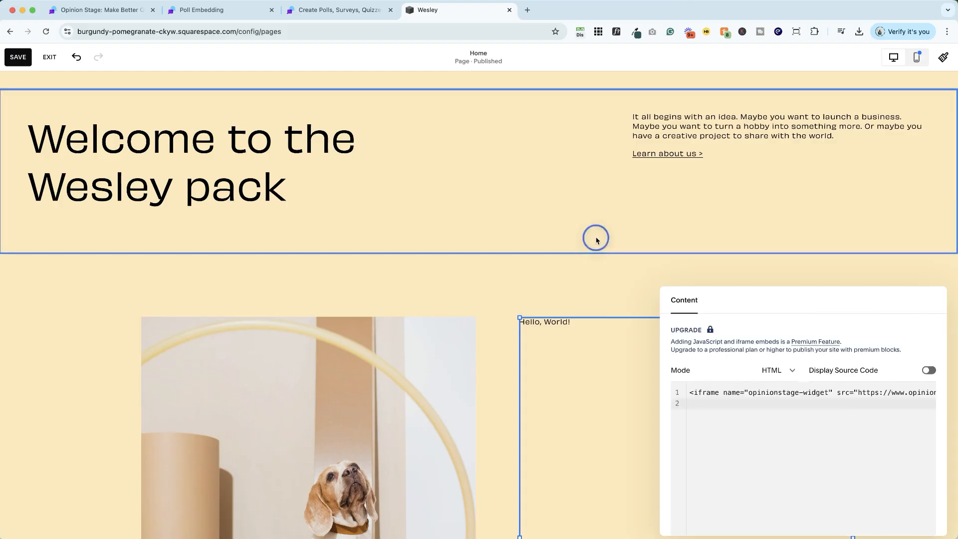
{"action": "left_click", "coordinate": [502, 246]}
{"action": "left_click", "coordinate": [18, 57]}
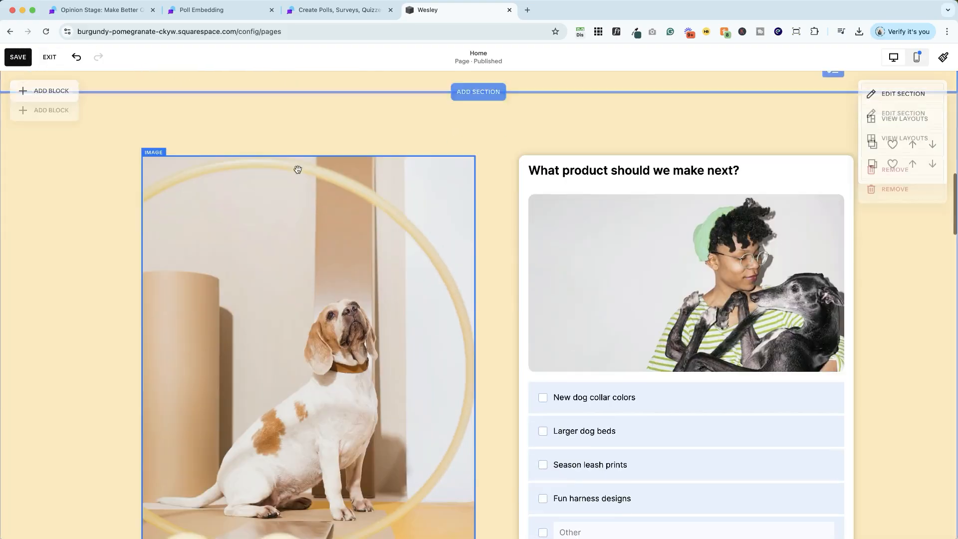
{"action": "scroll", "coordinate": [662, 326], "scroll_direction": "down", "scroll_amount": 10}
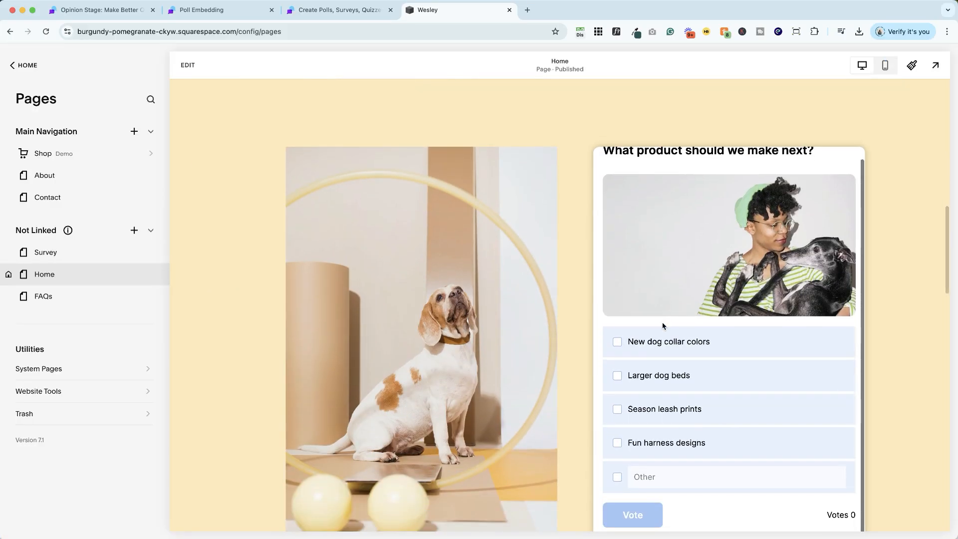
{"action": "scroll", "coordinate": [669, 322], "scroll_direction": "up", "scroll_amount": 1}
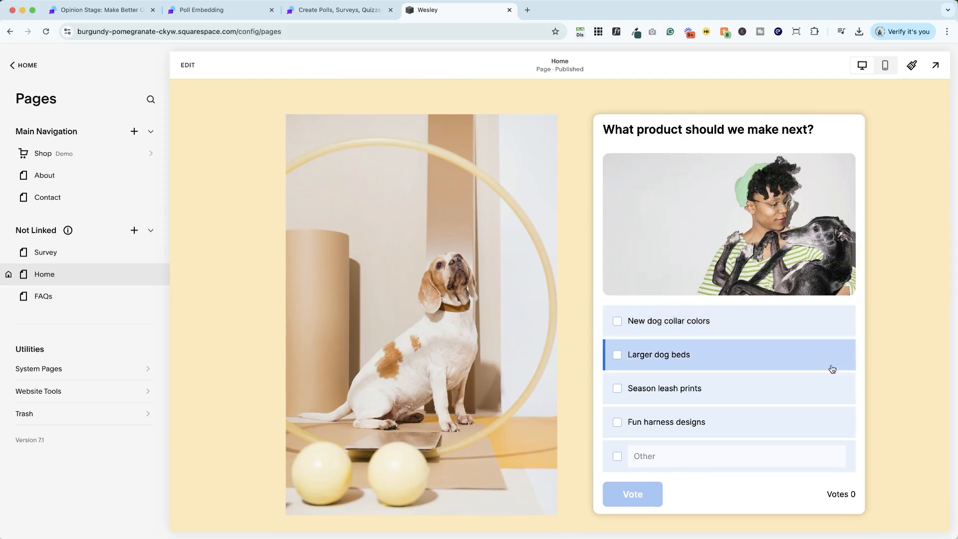
{"action": "scroll", "coordinate": [877, 362], "scroll_direction": "down", "scroll_amount": 1}
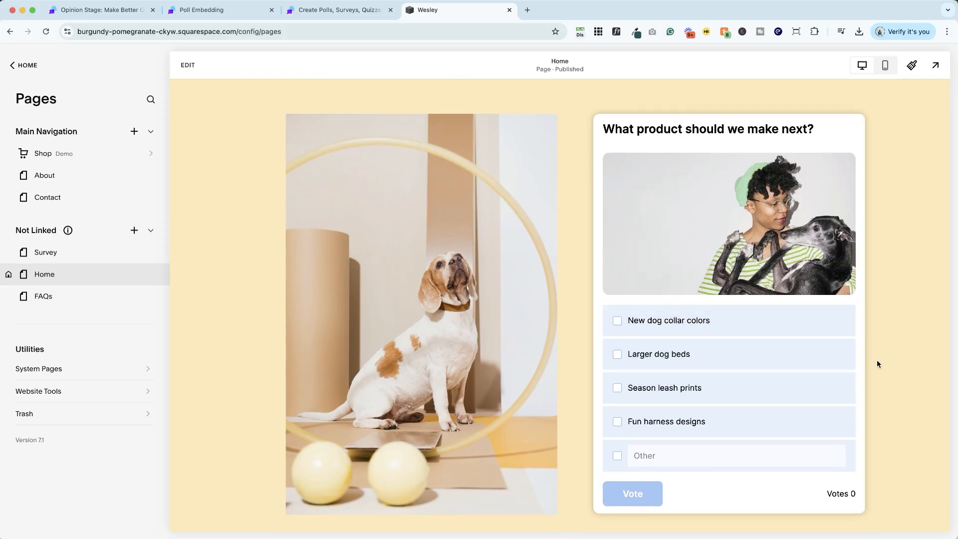